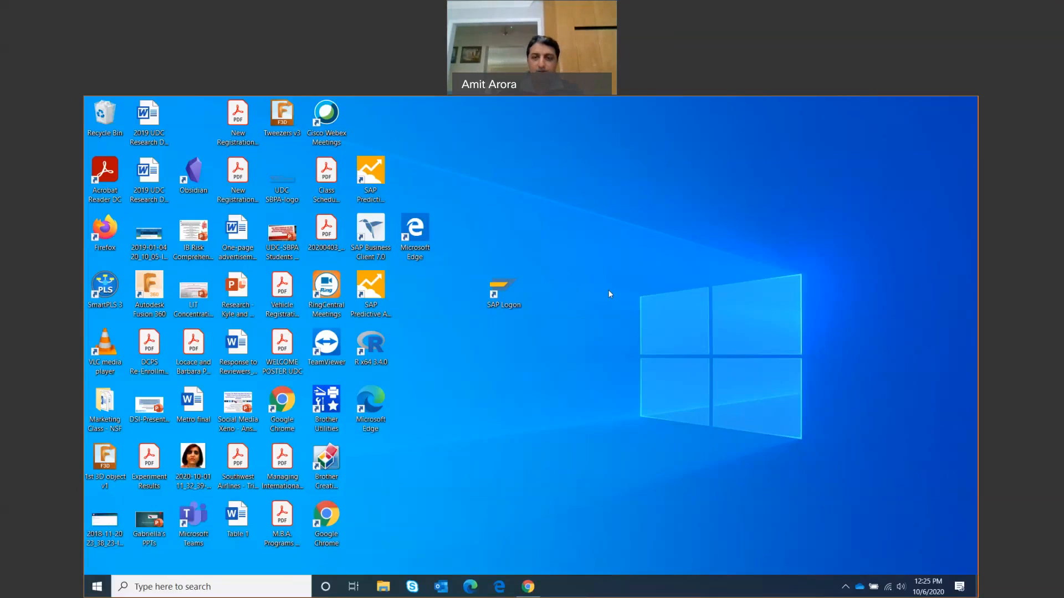
# Start SAP Logon full-screen and open the Lyon system connection from the Connections list
pyautogui.doubleClick(504, 290)
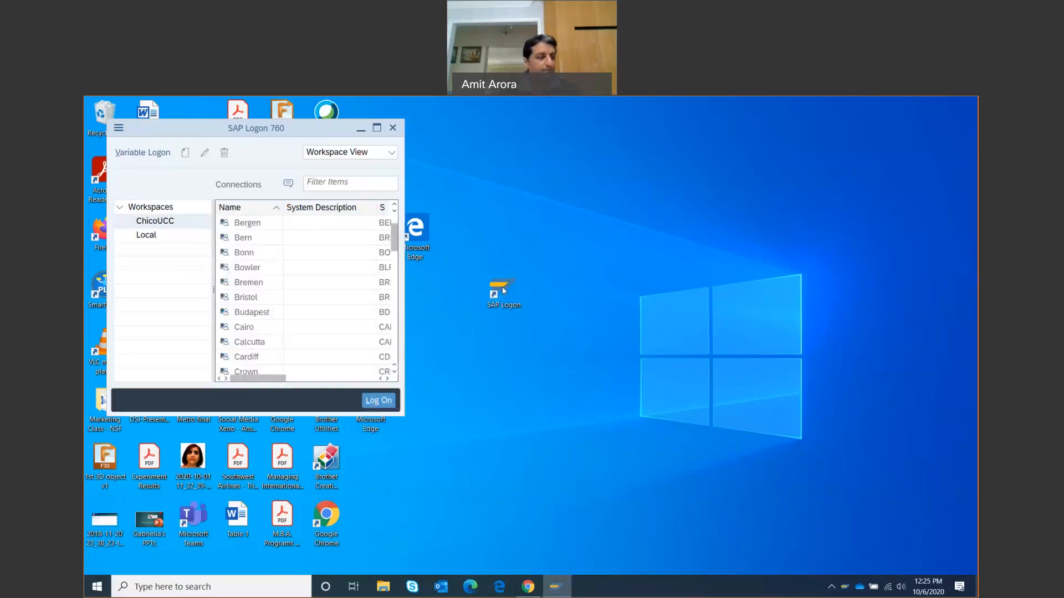
pyautogui.click(376, 128)
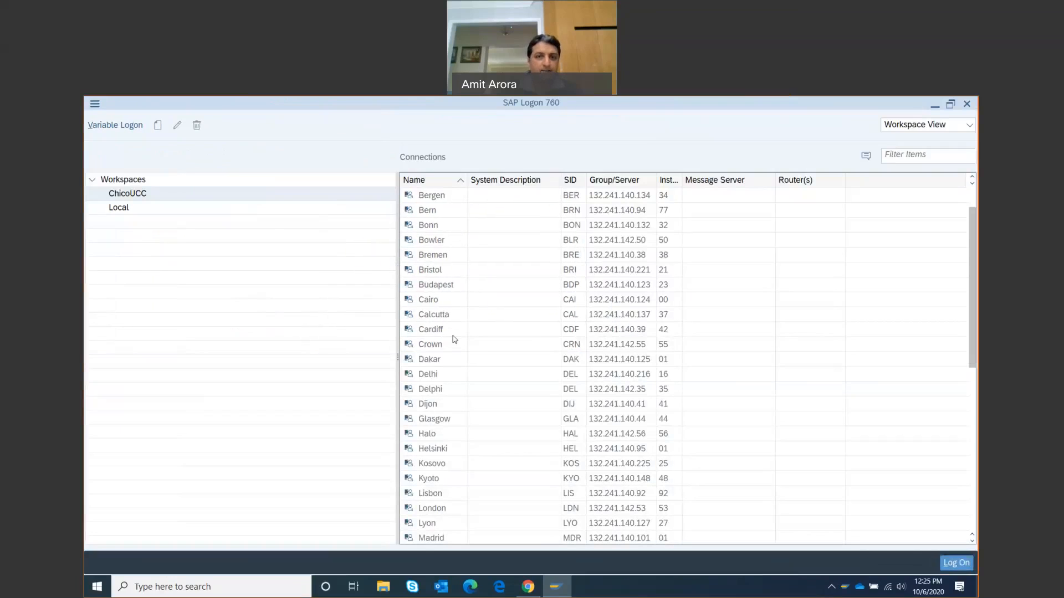
pyautogui.scroll(-2, 446, 388)
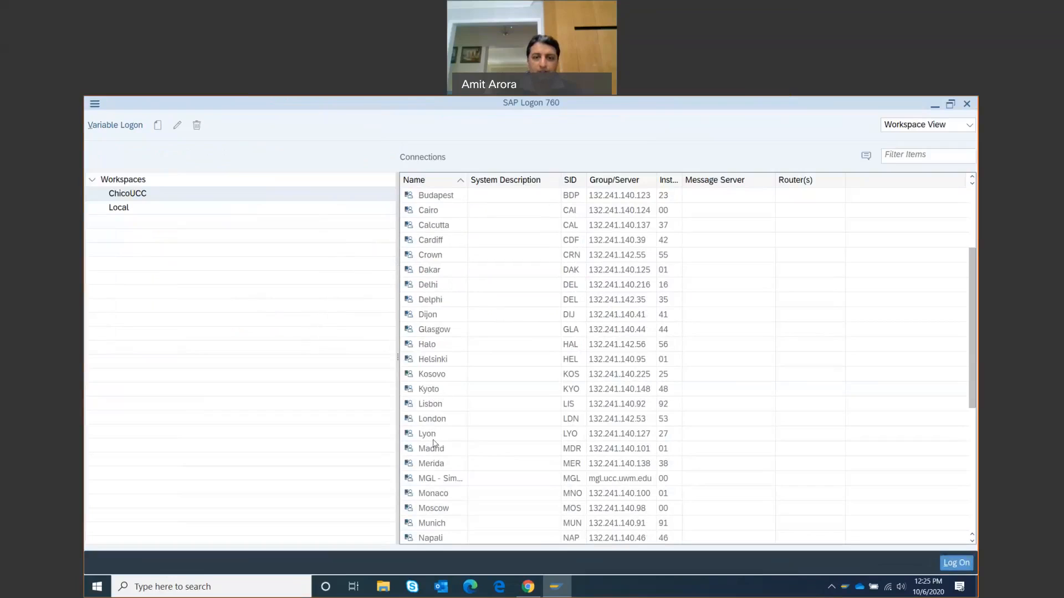
pyautogui.click(435, 438)
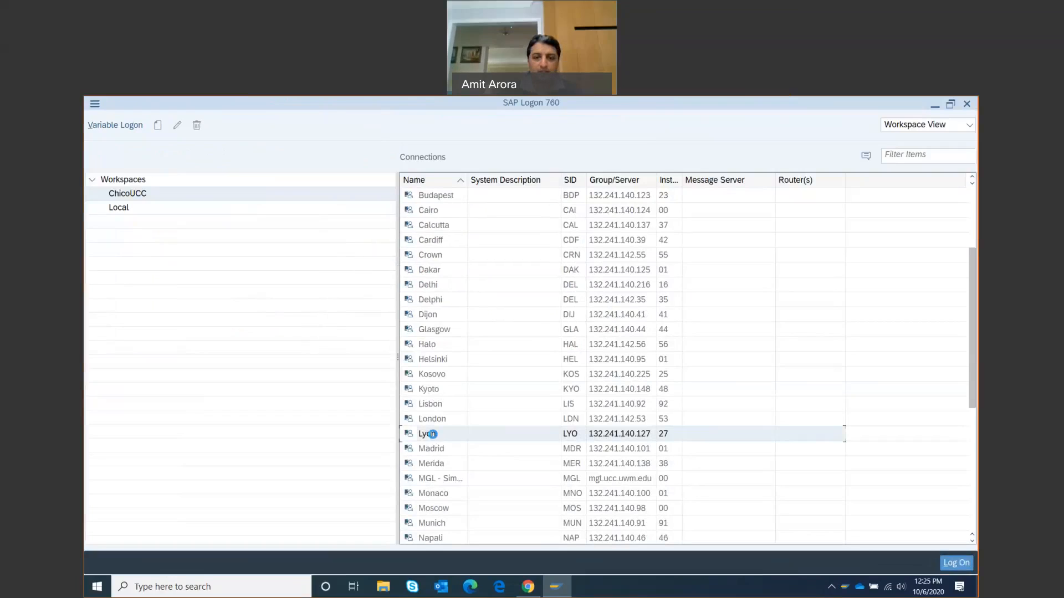
pyautogui.doubleClick(434, 437)
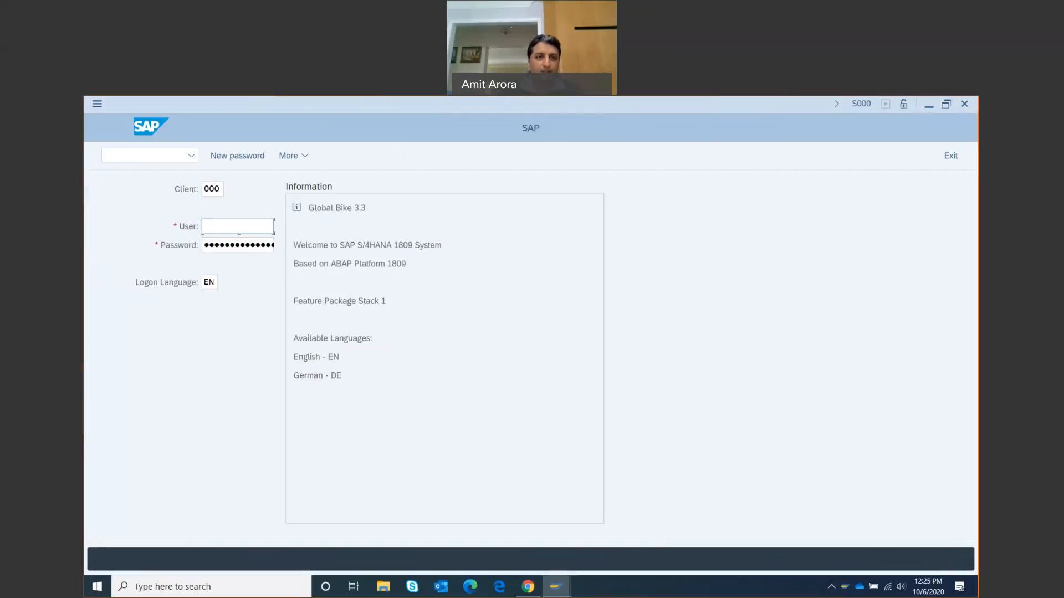
# Log on to Lyon client 220 with the saved user name and the account password
pyautogui.click(219, 190)
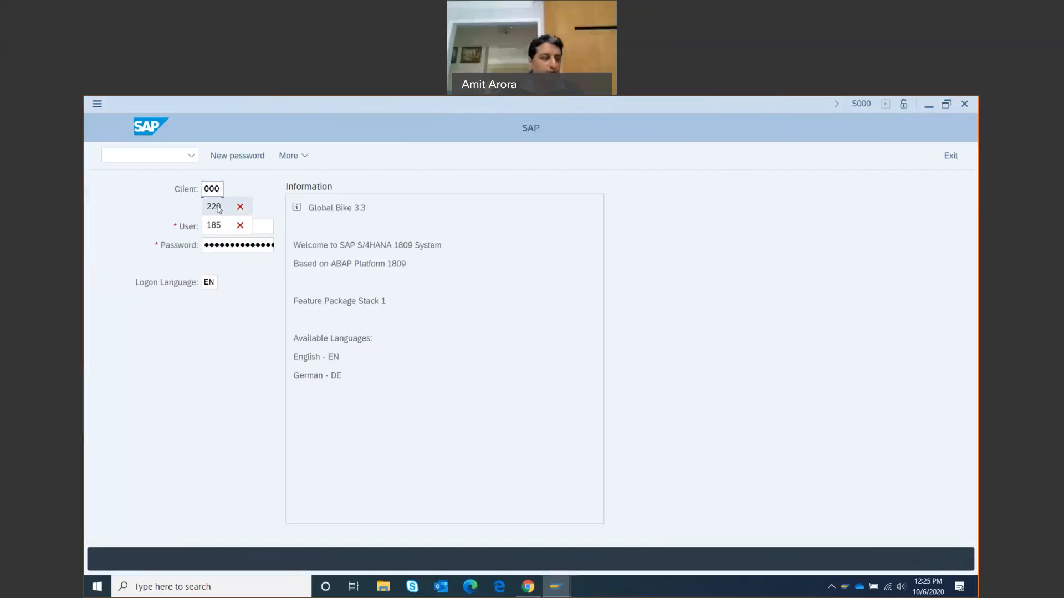
pyautogui.click(218, 207)
pyautogui.click(214, 226)
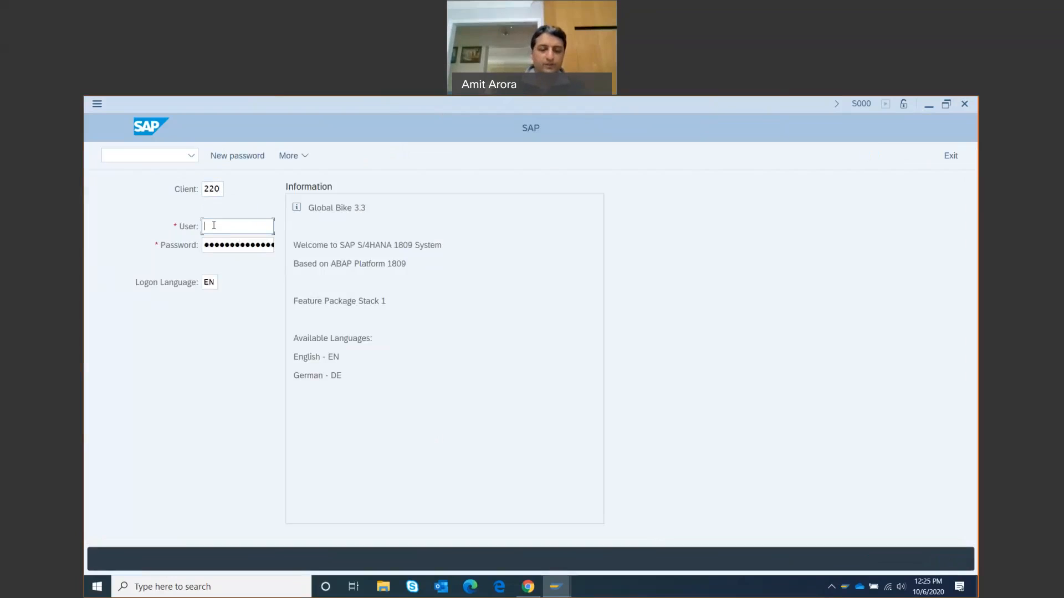
pyautogui.write('te')
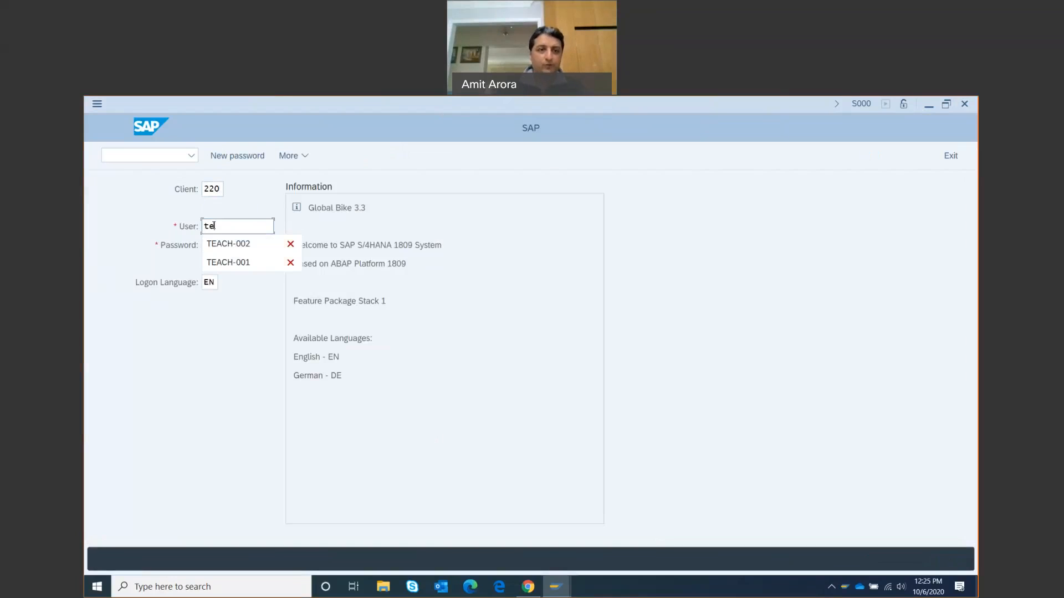
pyautogui.click(214, 243)
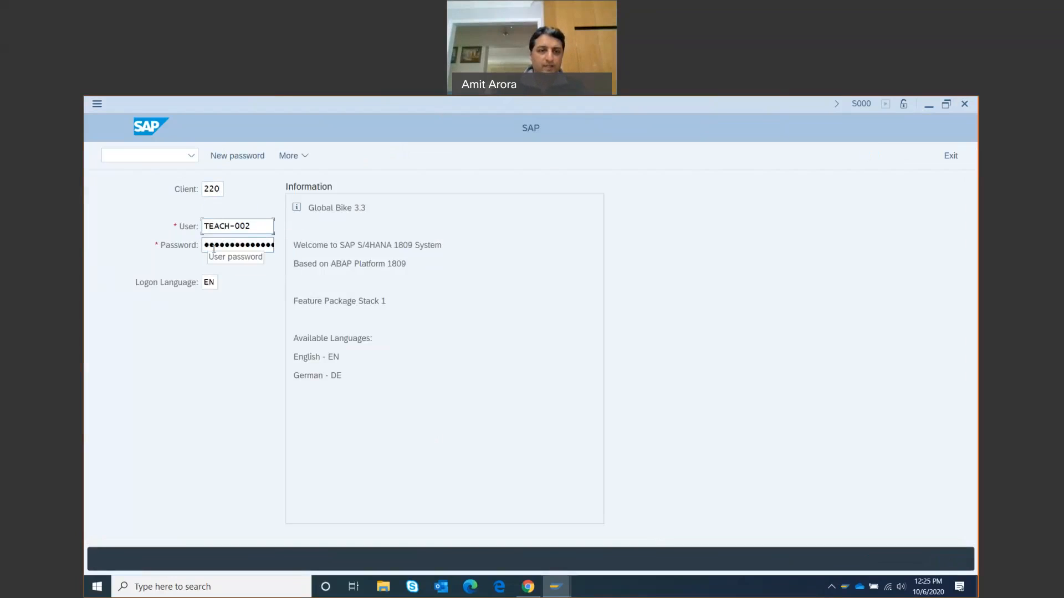
pyautogui.click(215, 247)
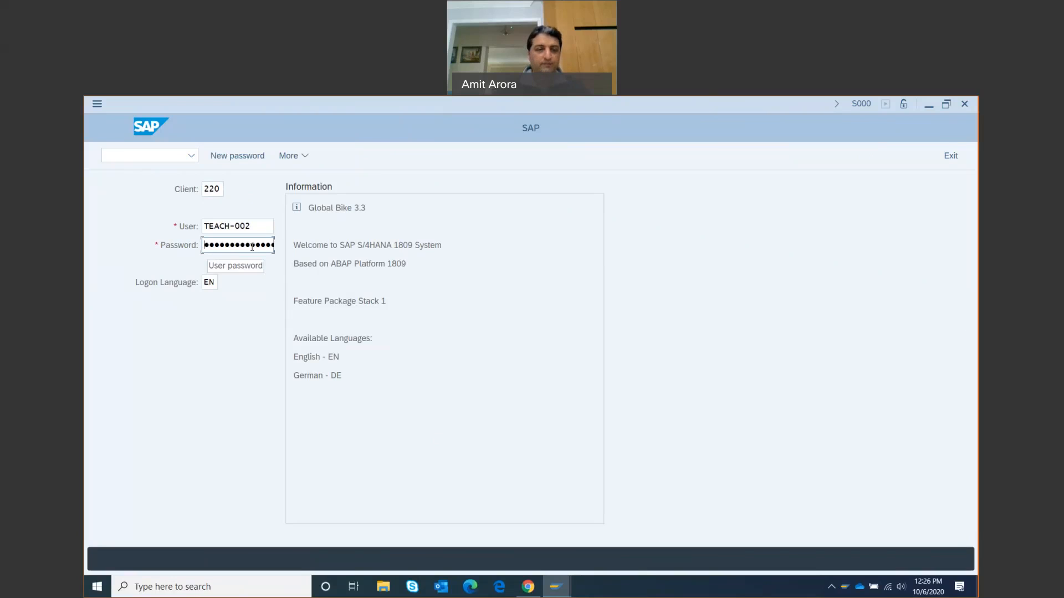
pyautogui.write('••')
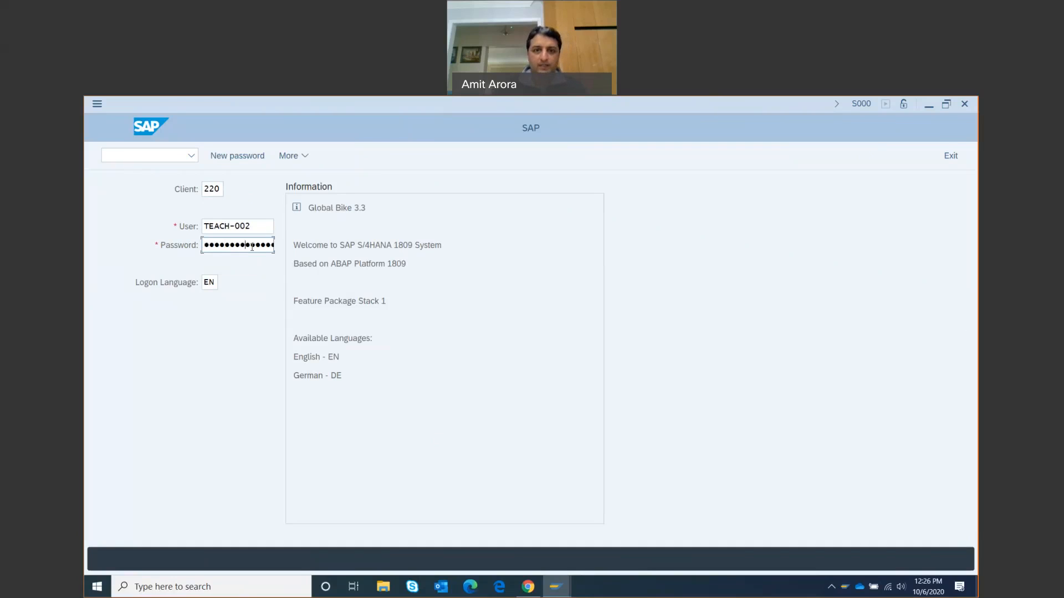
pyautogui.press('Return')
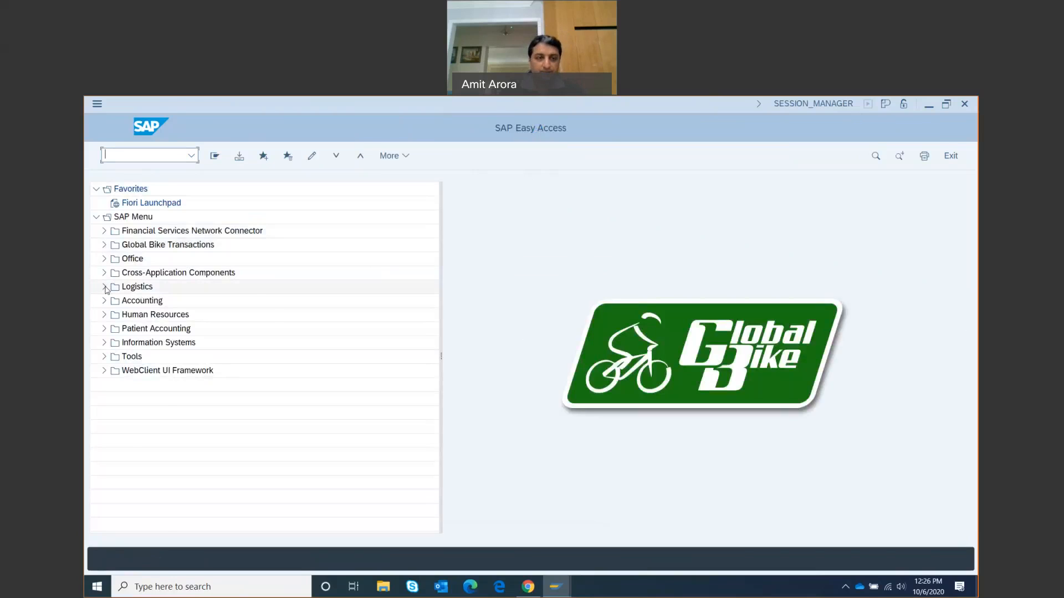
# Run Logistics > Sales and Distribution > Sales > Inquiry > Create (VA11) from the SAP Menu
pyautogui.click(105, 287)
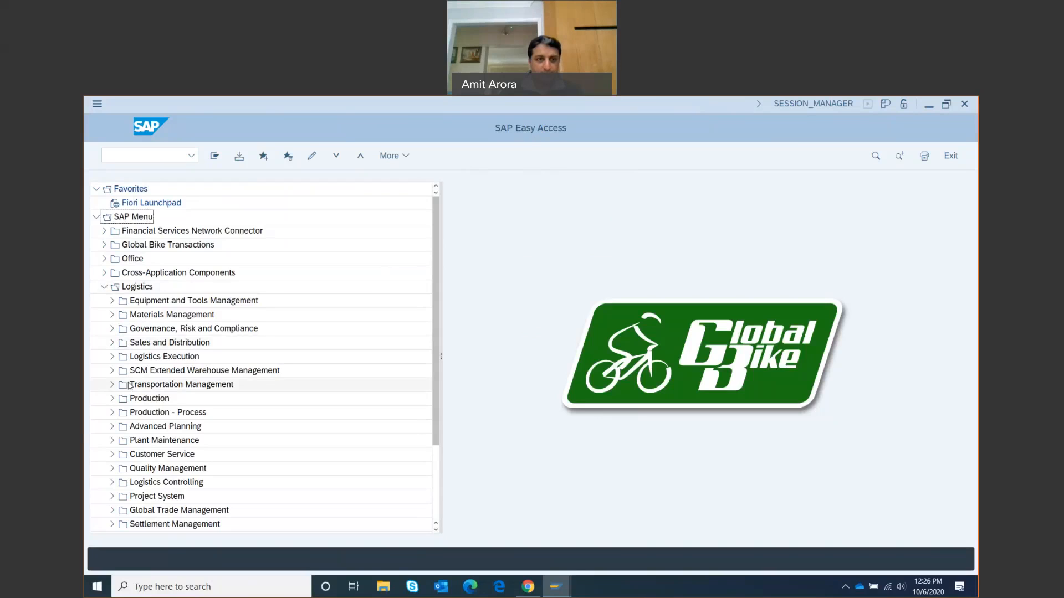
pyautogui.click(113, 343)
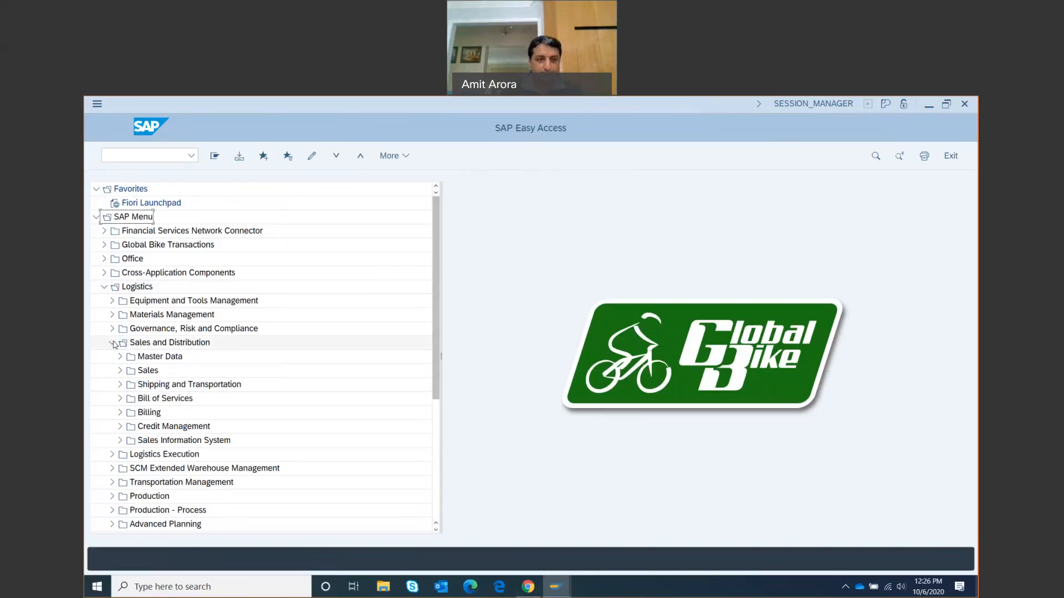
pyautogui.click(121, 371)
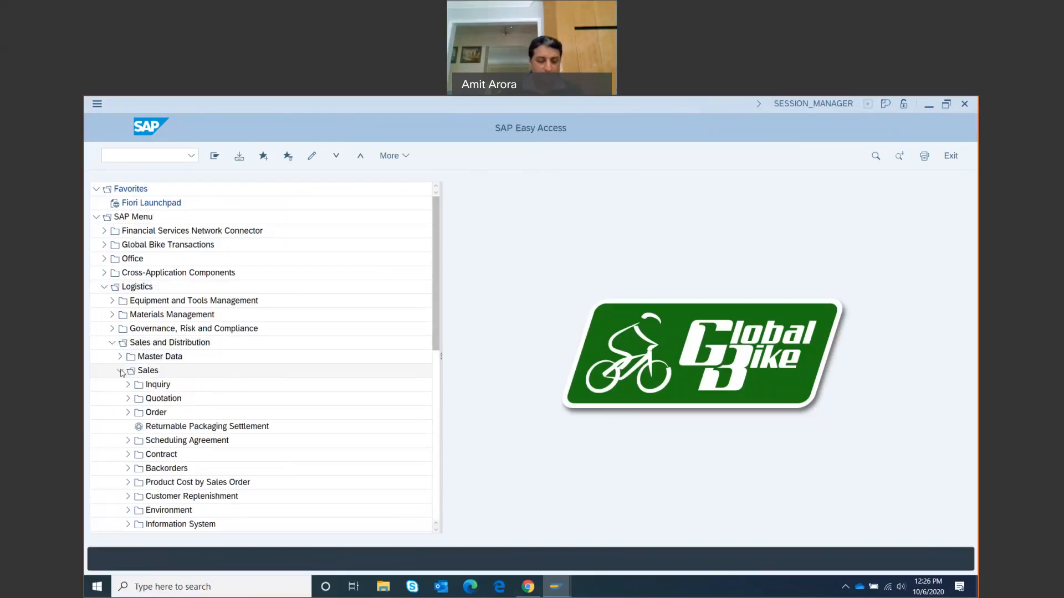
pyautogui.click(128, 385)
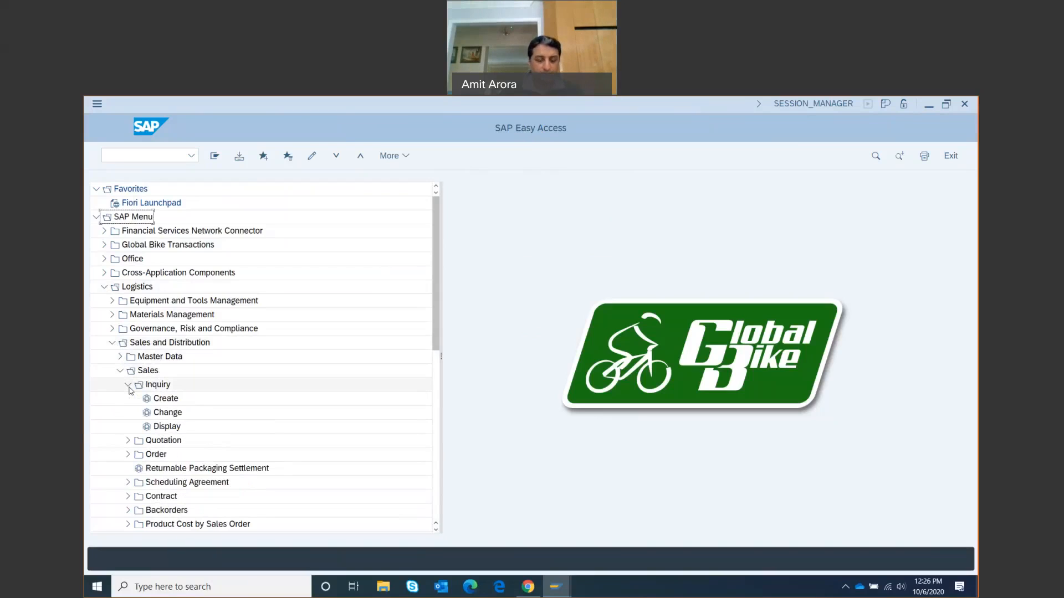
pyautogui.click(167, 399)
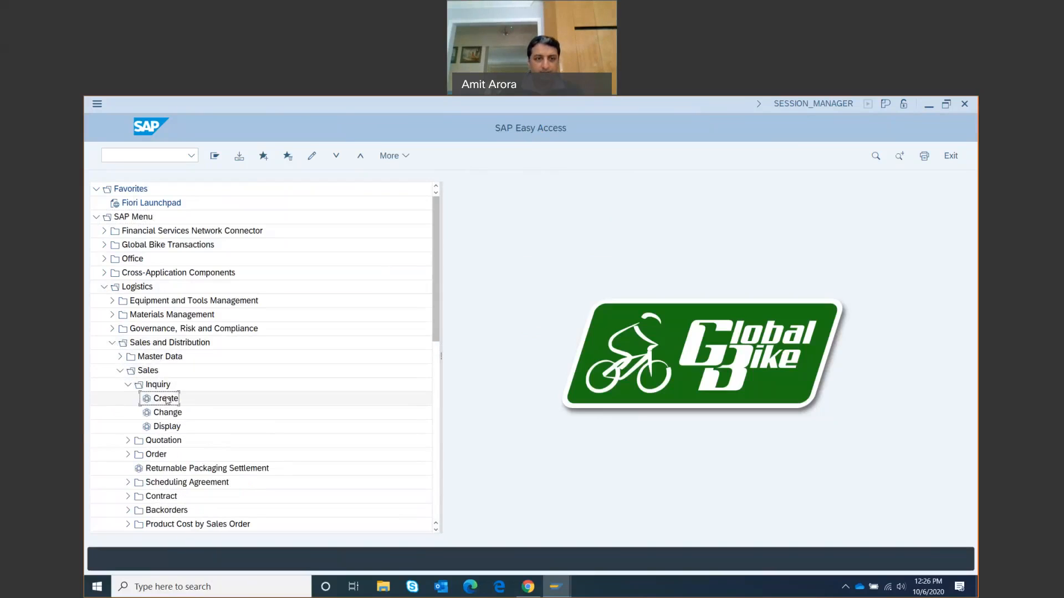
pyautogui.doubleClick(165, 400)
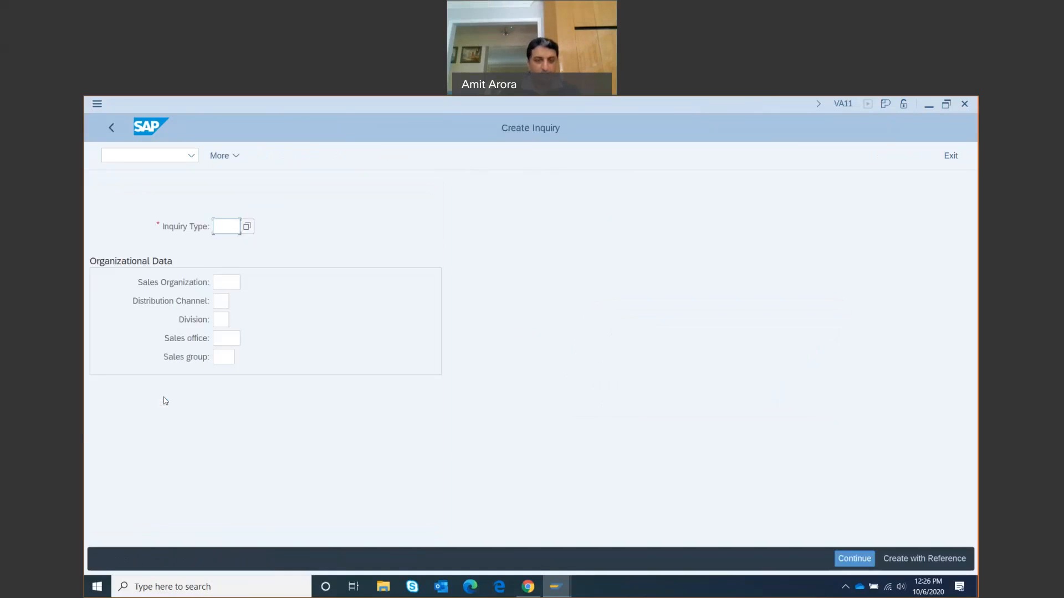
# Pick inquiry type IN, sales org UE00, channel WH (Wholesale) and division BI (Bicycles) from value help
pyautogui.click(221, 227)
pyautogui.click(248, 227)
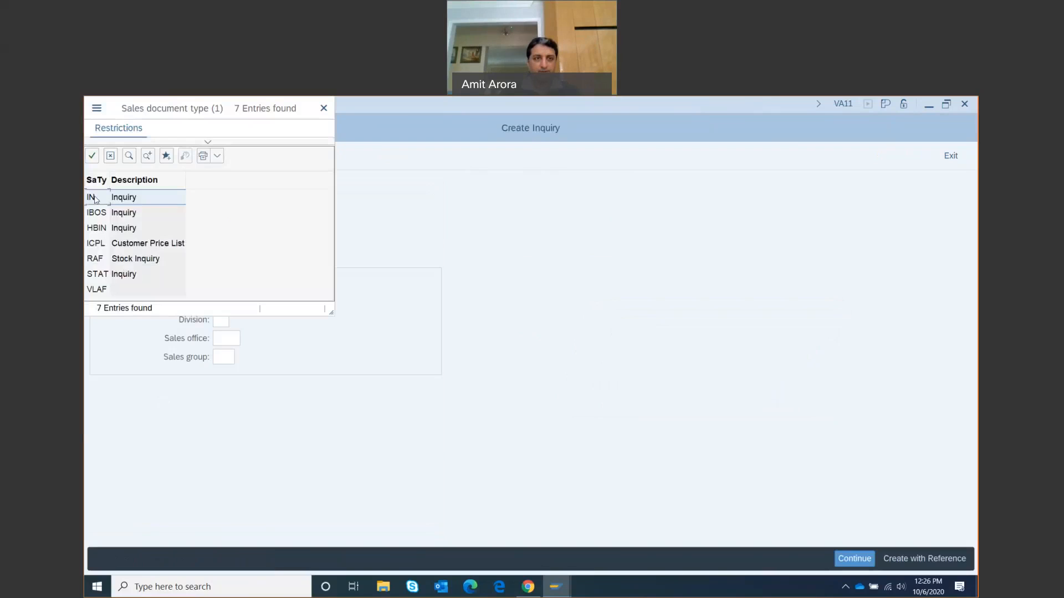
pyautogui.doubleClick(95, 198)
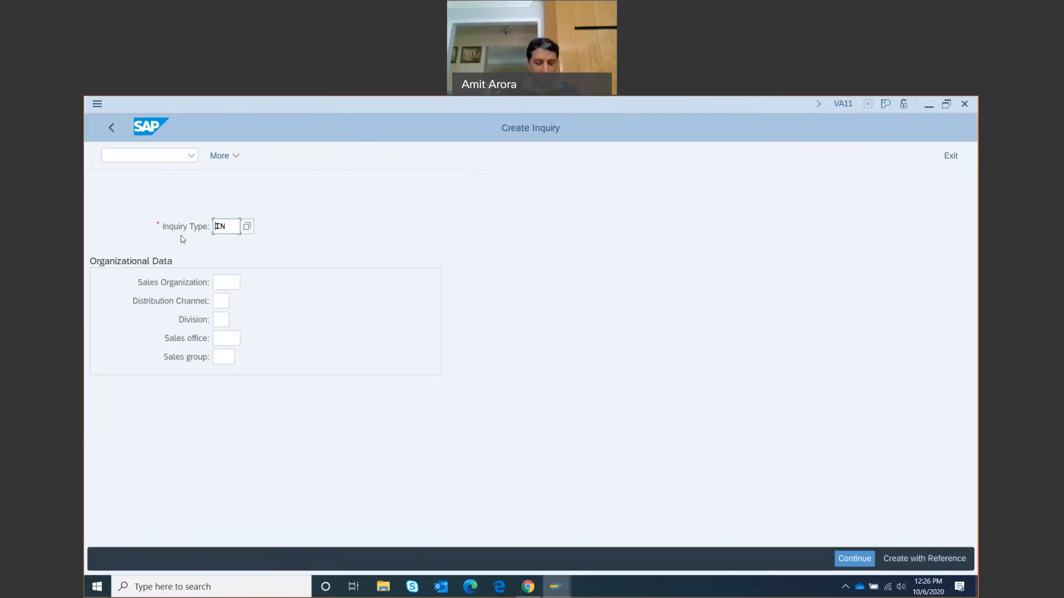
pyautogui.click(216, 282)
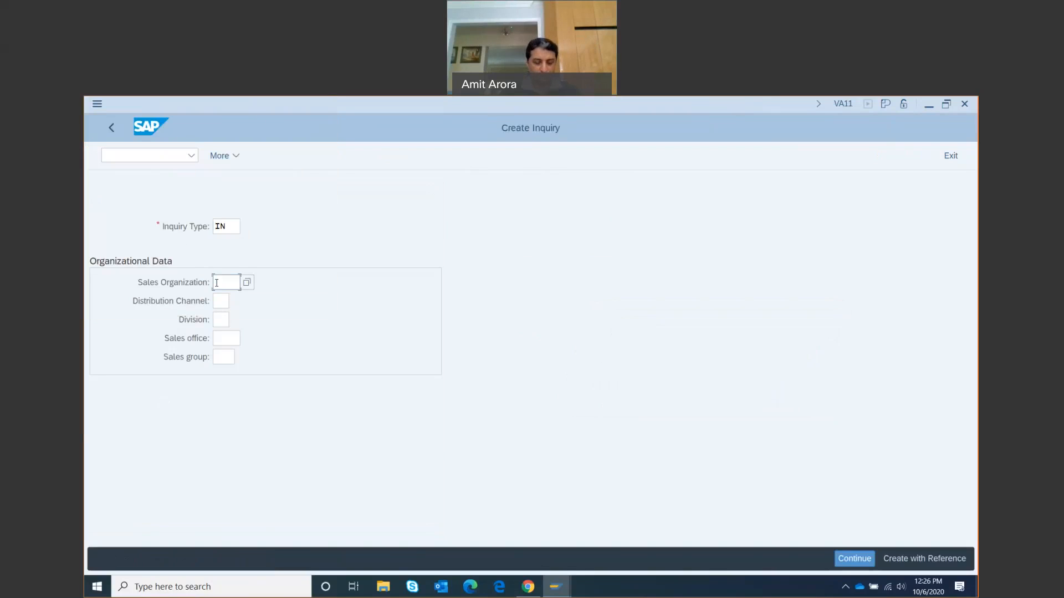
pyautogui.click(247, 284)
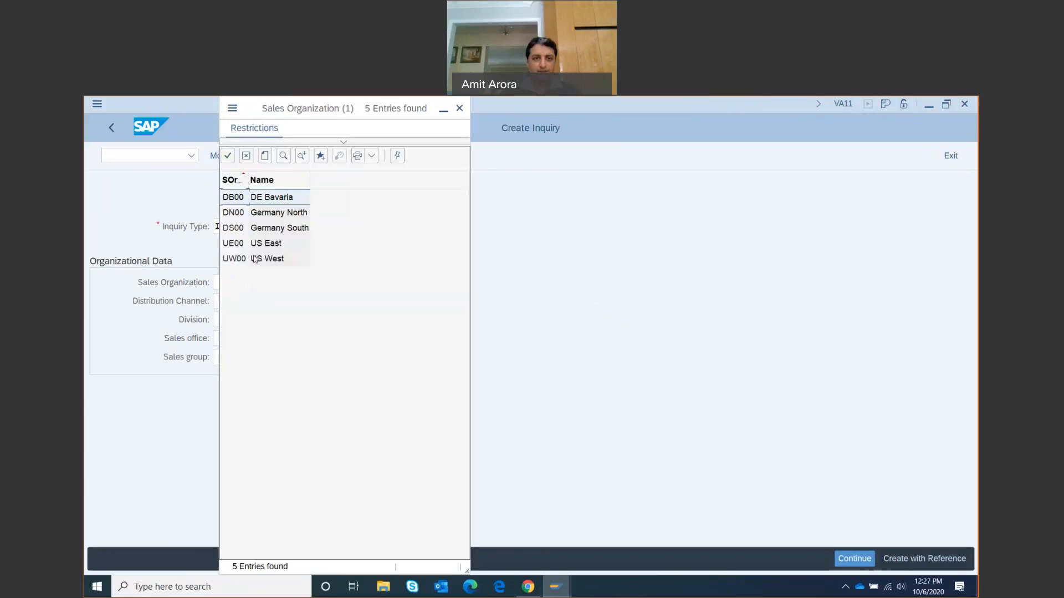
pyautogui.doubleClick(231, 245)
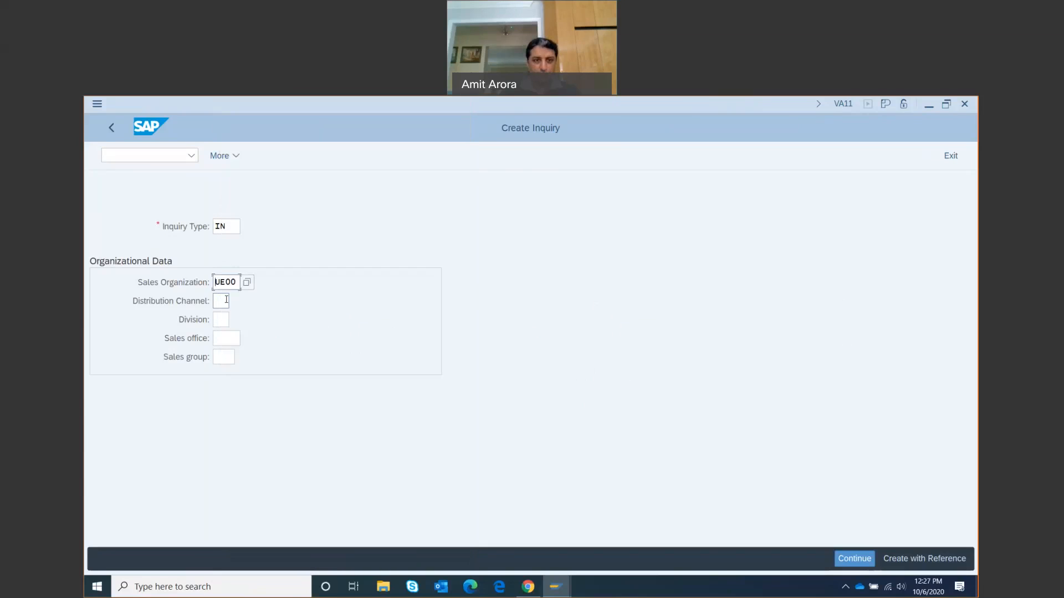
pyautogui.click(224, 301)
pyautogui.click(236, 302)
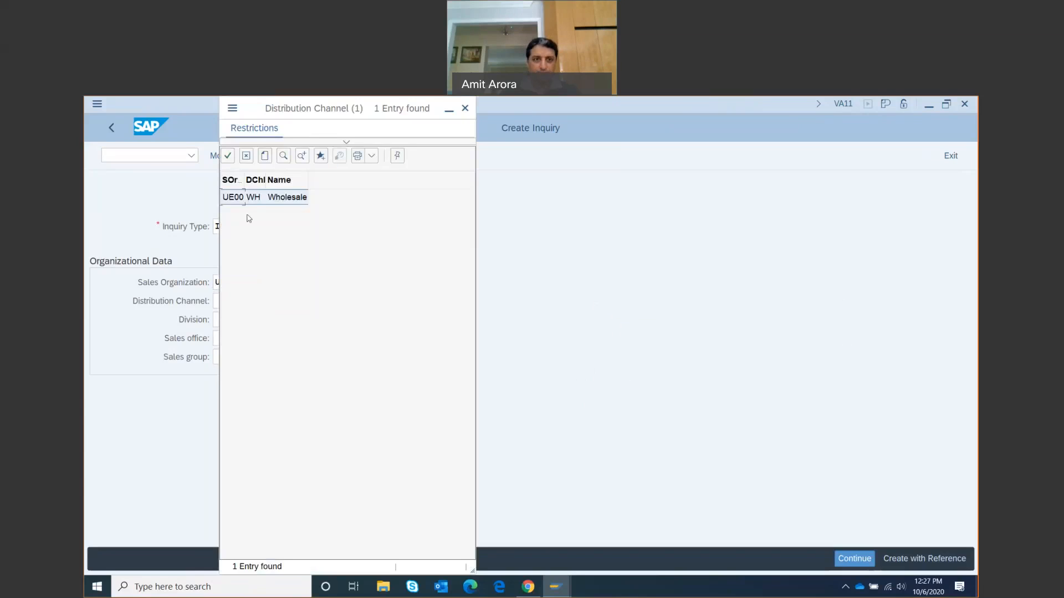
pyautogui.doubleClick(255, 197)
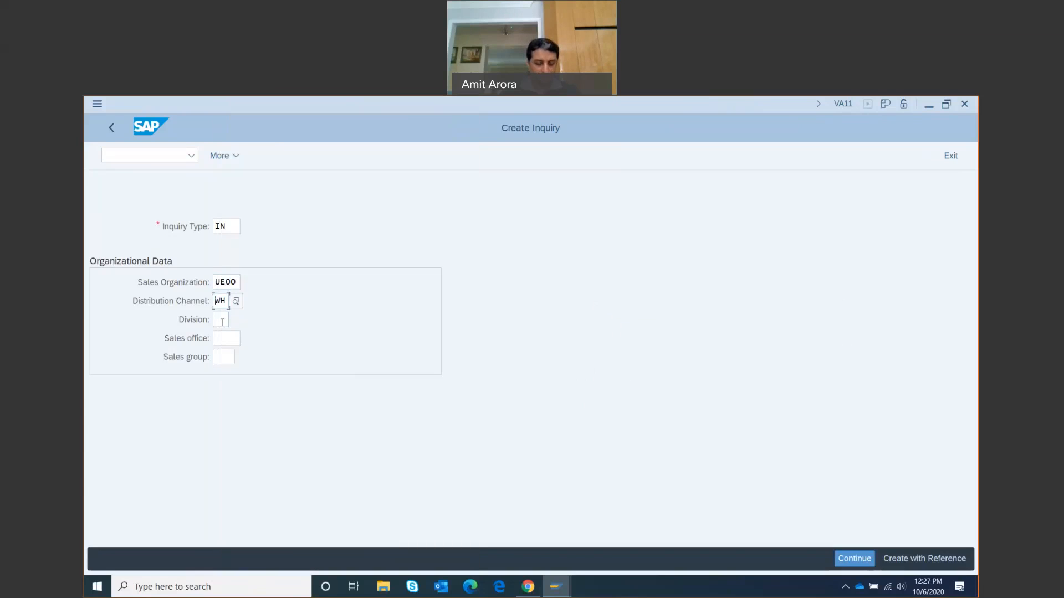
pyautogui.click(222, 321)
pyautogui.click(236, 321)
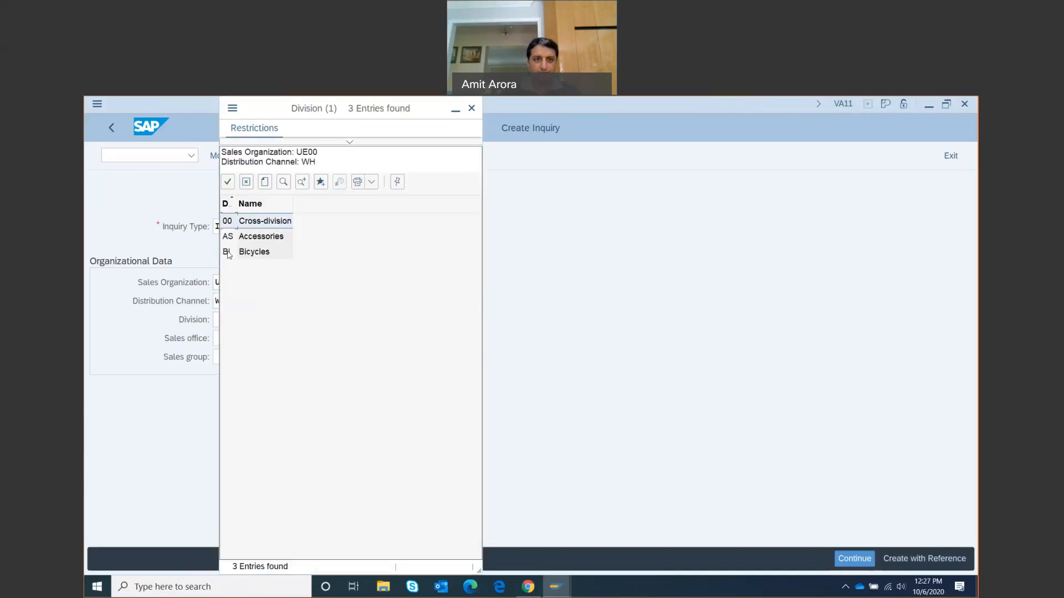
pyautogui.doubleClick(228, 253)
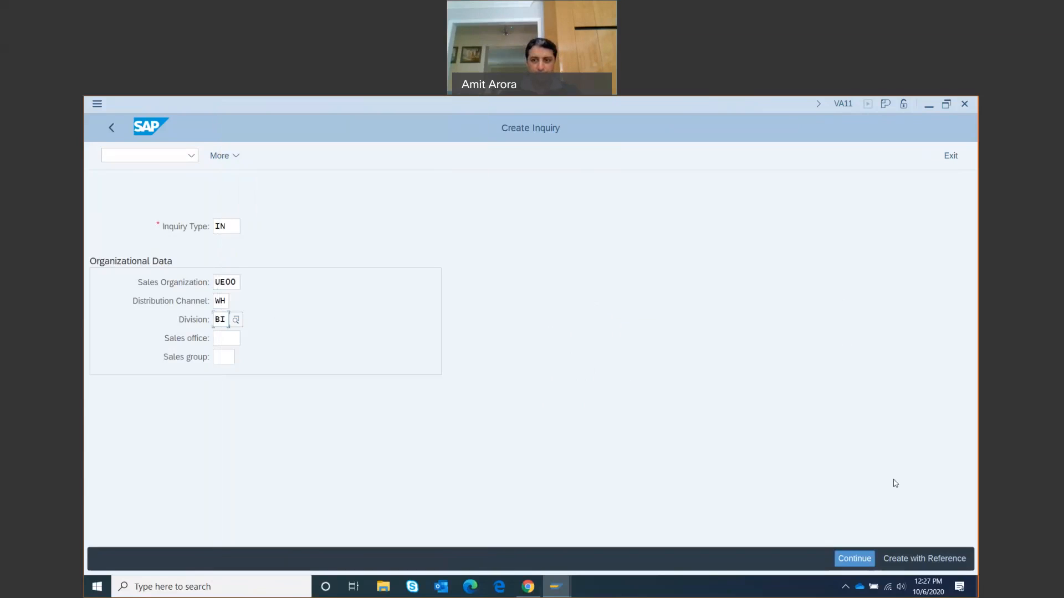
# Confirm the organizational data and open the Sold-To Party customer search help
pyautogui.click(855, 559)
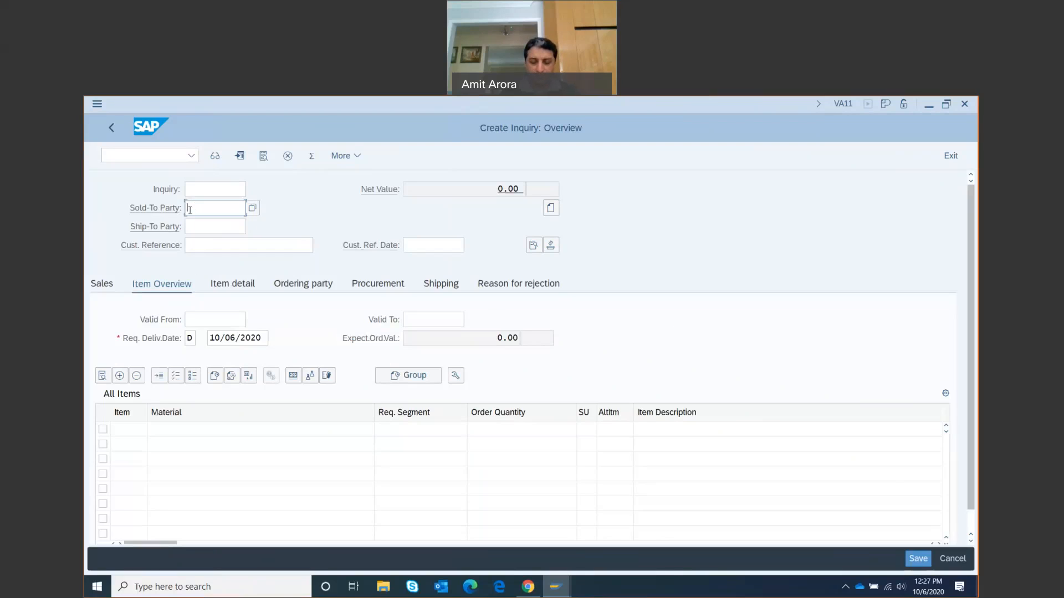
pyautogui.click(253, 208)
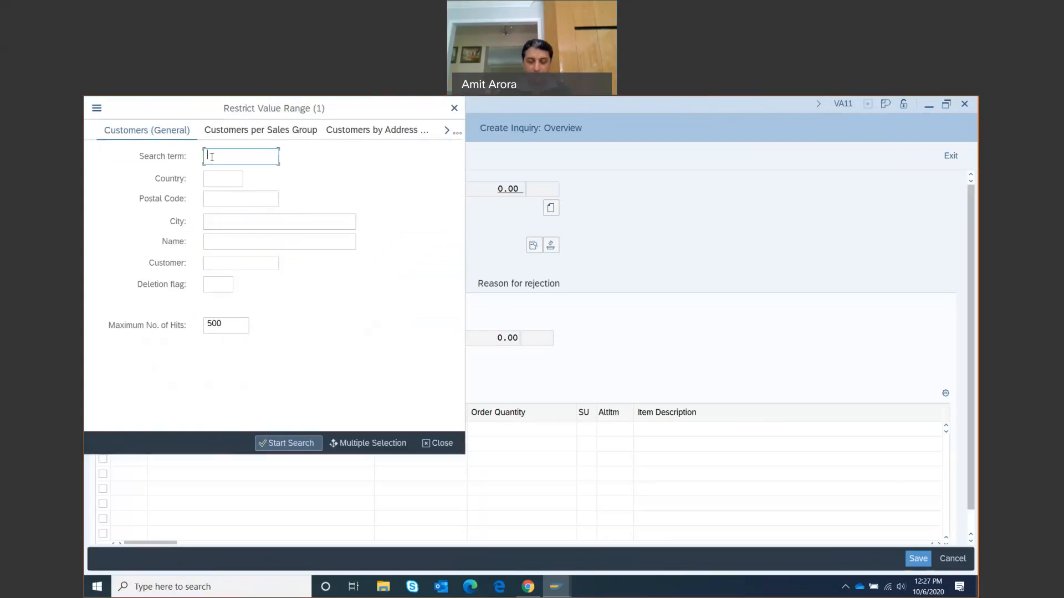
# Search US customers matching 002 and take PEACHTREE BIKES (Atlanta) as sold-to party
pyautogui.write('002')
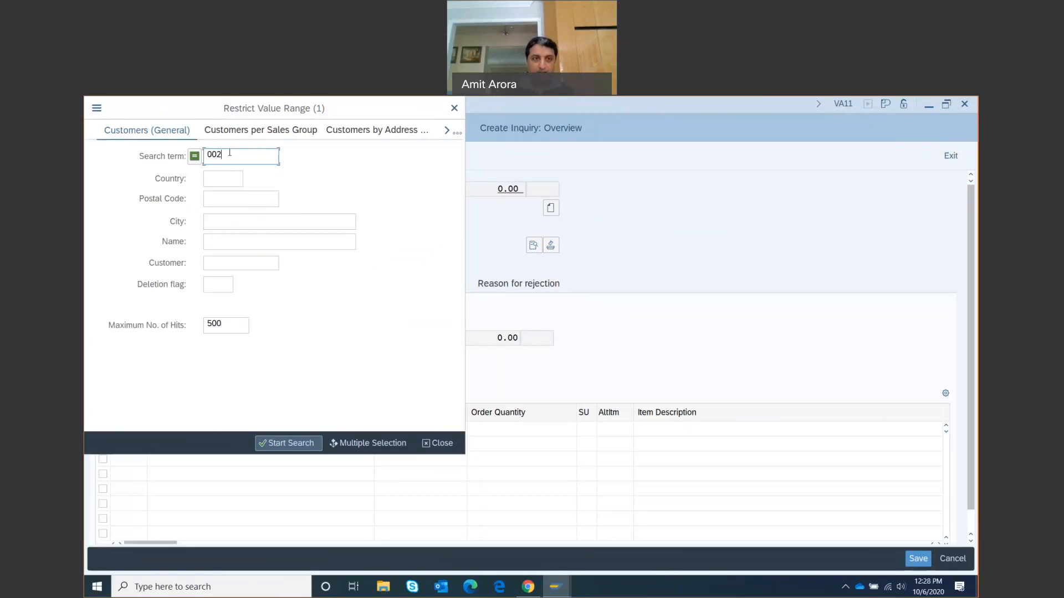
pyautogui.click(211, 181)
pyautogui.click(254, 178)
pyautogui.scroll(-20, 246, 250)
pyautogui.scroll(-20, 203, 264)
pyautogui.scroll(-15, 203, 263)
pyautogui.scroll(-9, 202, 263)
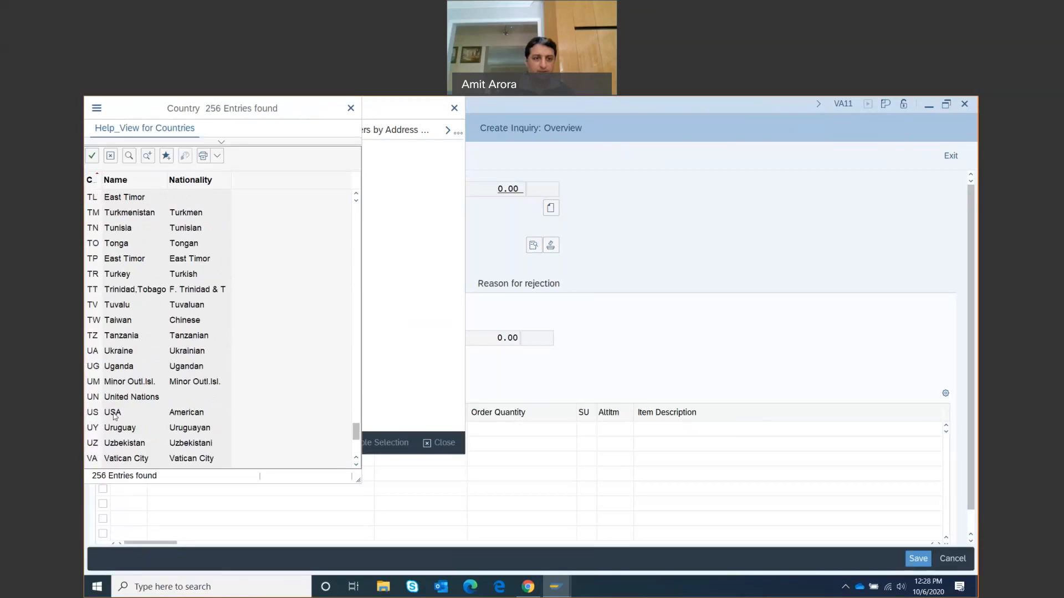
pyautogui.doubleClick(114, 413)
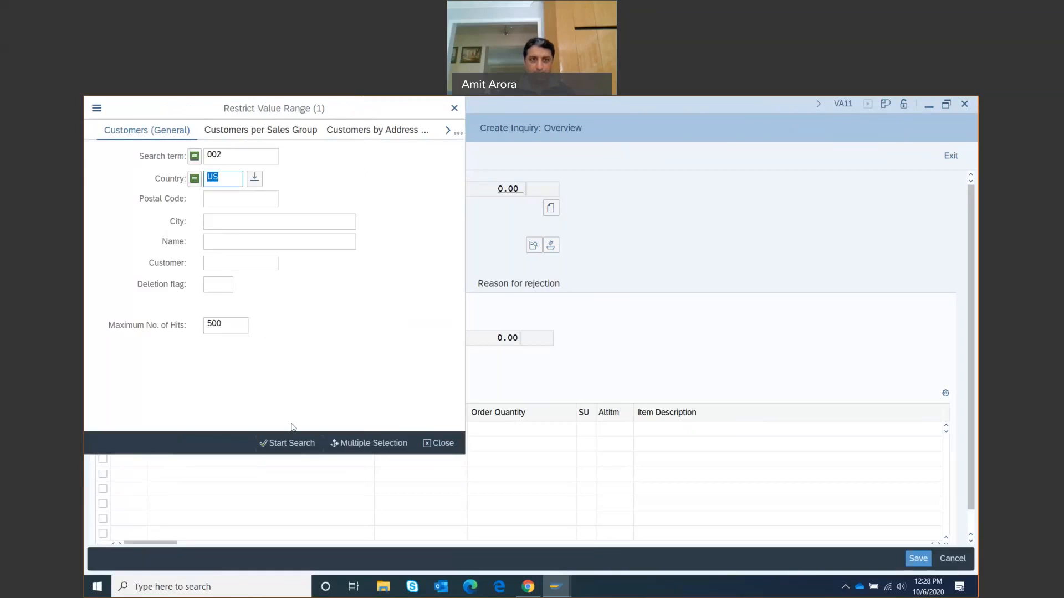
pyautogui.click(288, 445)
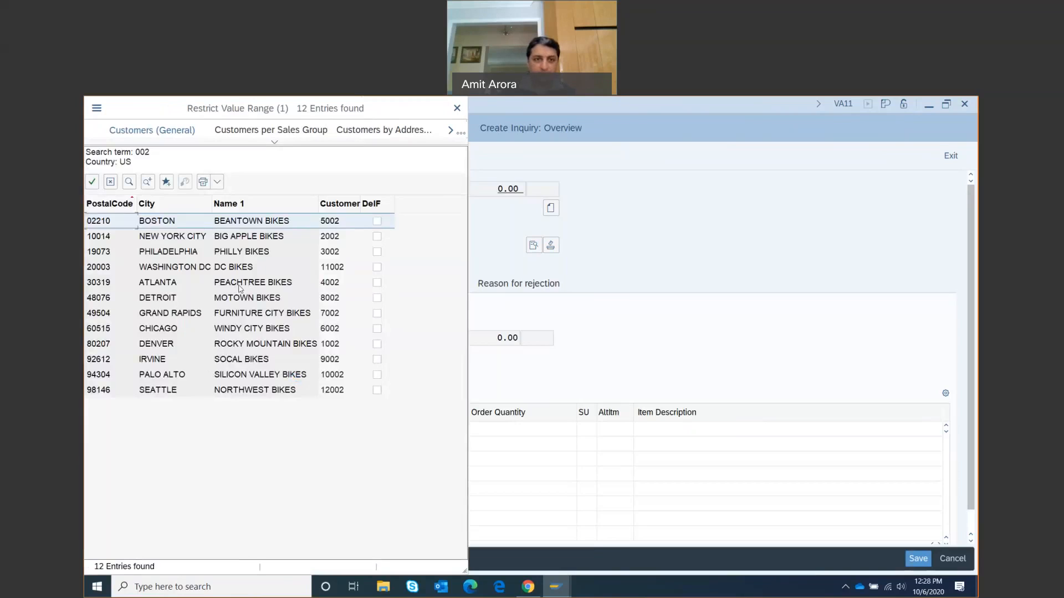
pyautogui.click(237, 286)
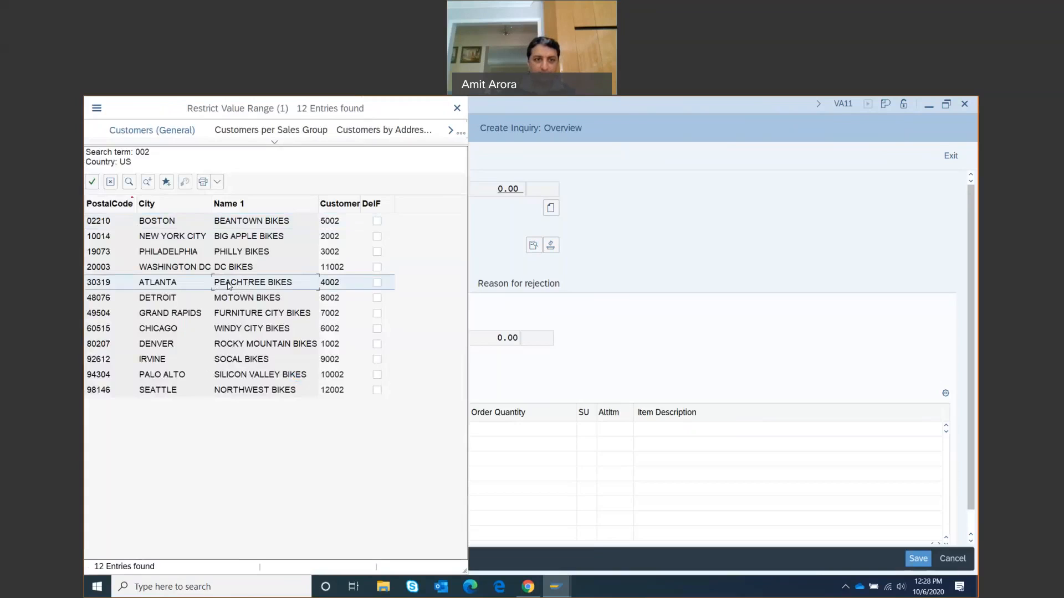
pyautogui.doubleClick(228, 285)
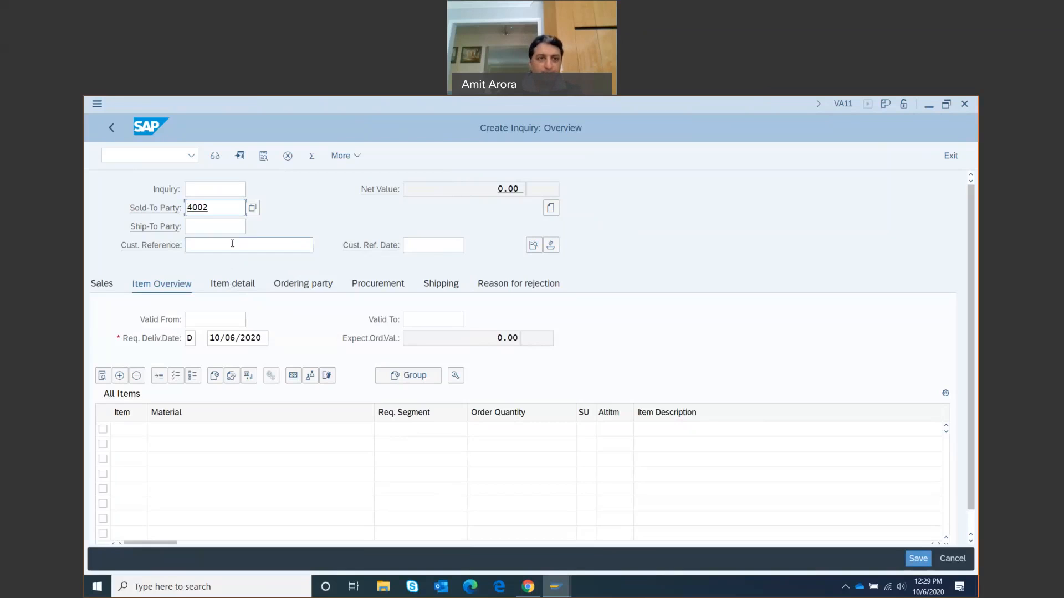
pyautogui.click(200, 243)
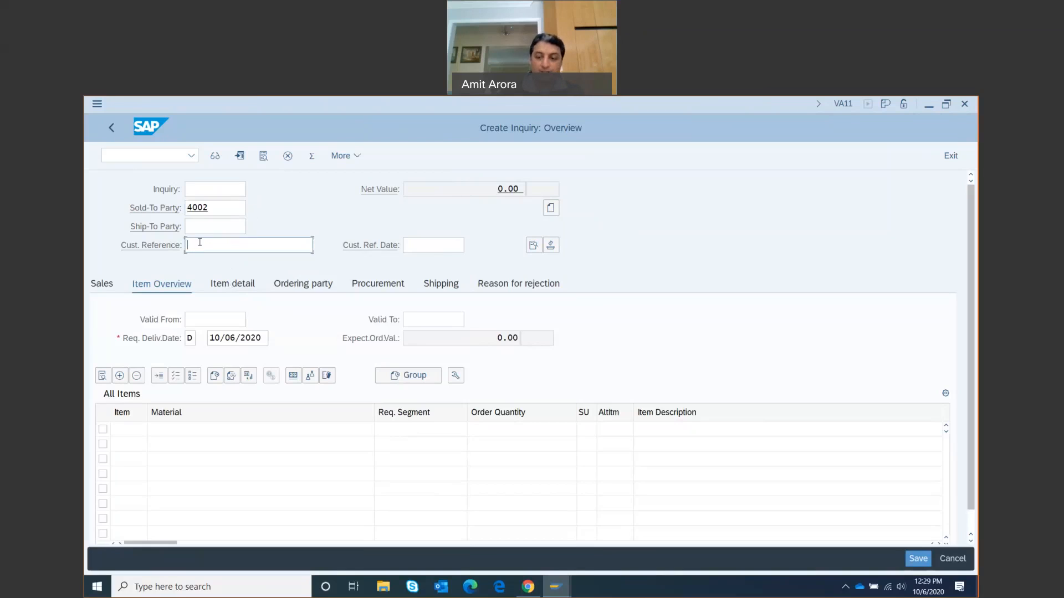
# Enter 002 as the customer reference
pyautogui.write('002')
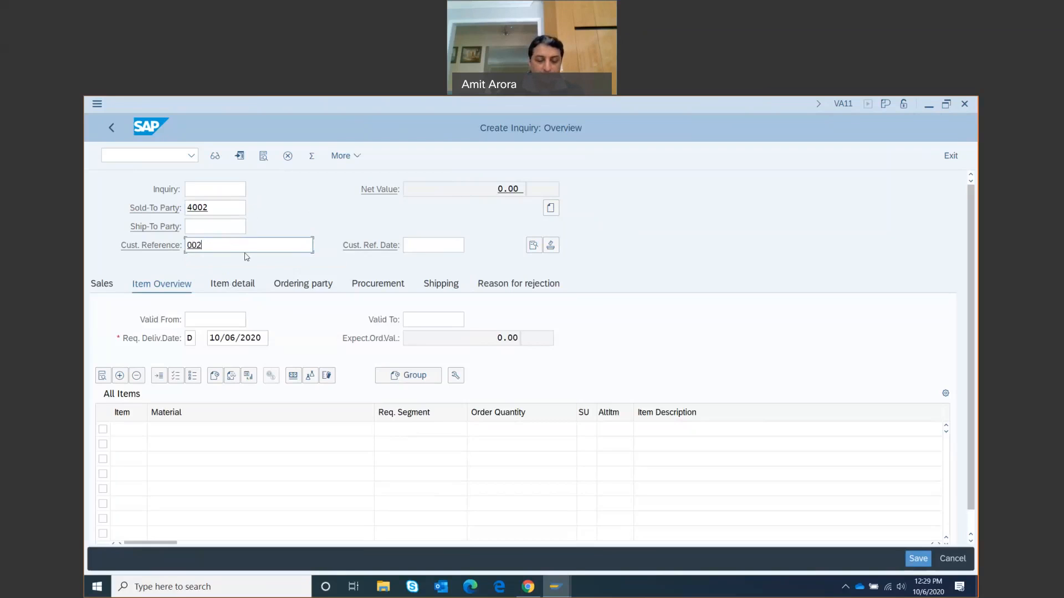
# Set Cust. Ref. Date and Valid From to October 6, and Valid To to November 6
pyautogui.click(421, 244)
pyautogui.click(475, 246)
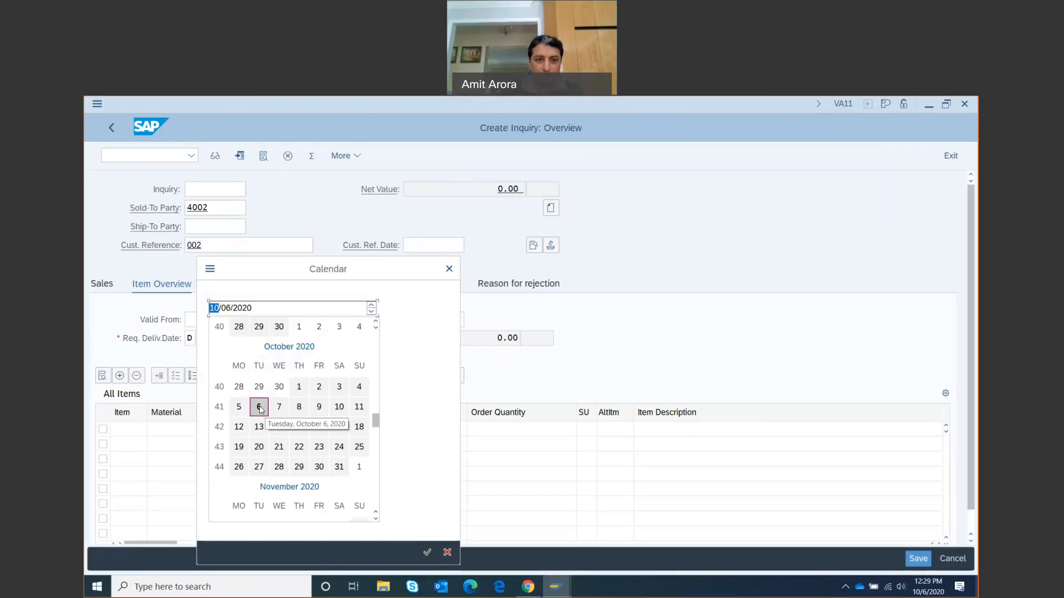
pyautogui.doubleClick(259, 407)
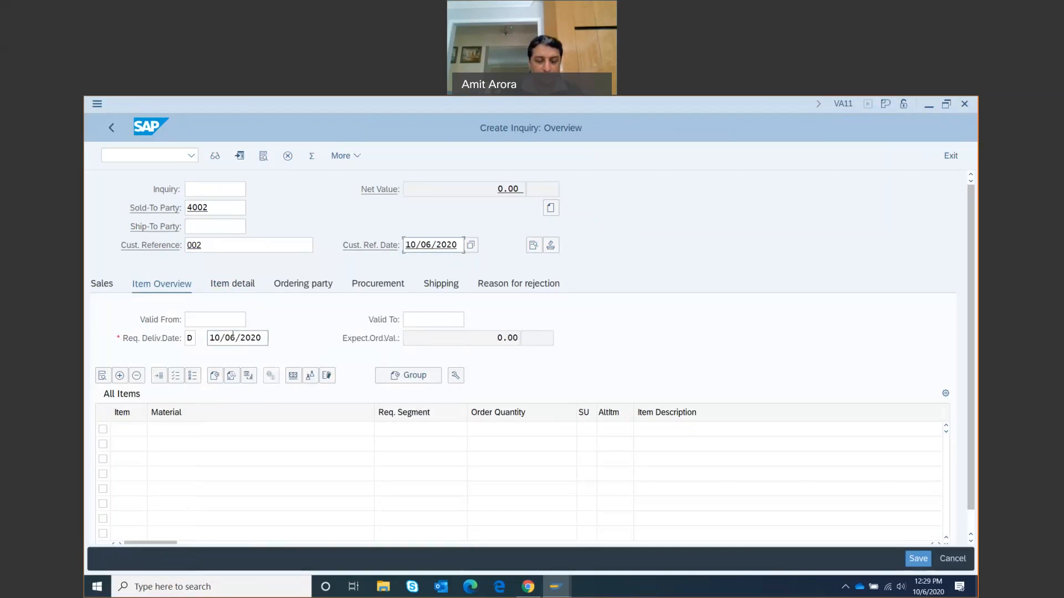
pyautogui.click(205, 321)
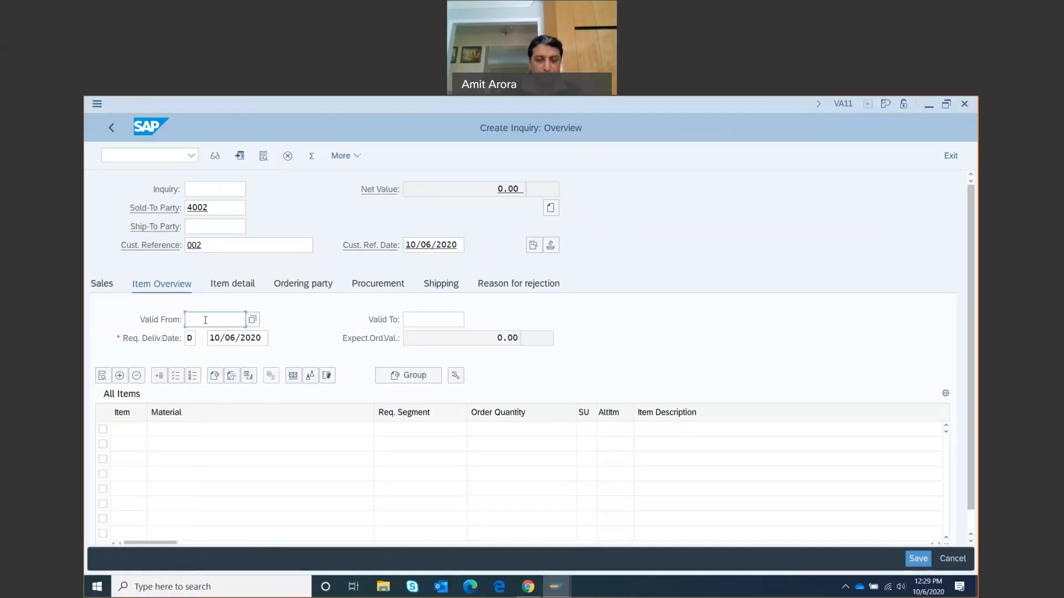
pyautogui.click(253, 321)
pyautogui.doubleClick(258, 408)
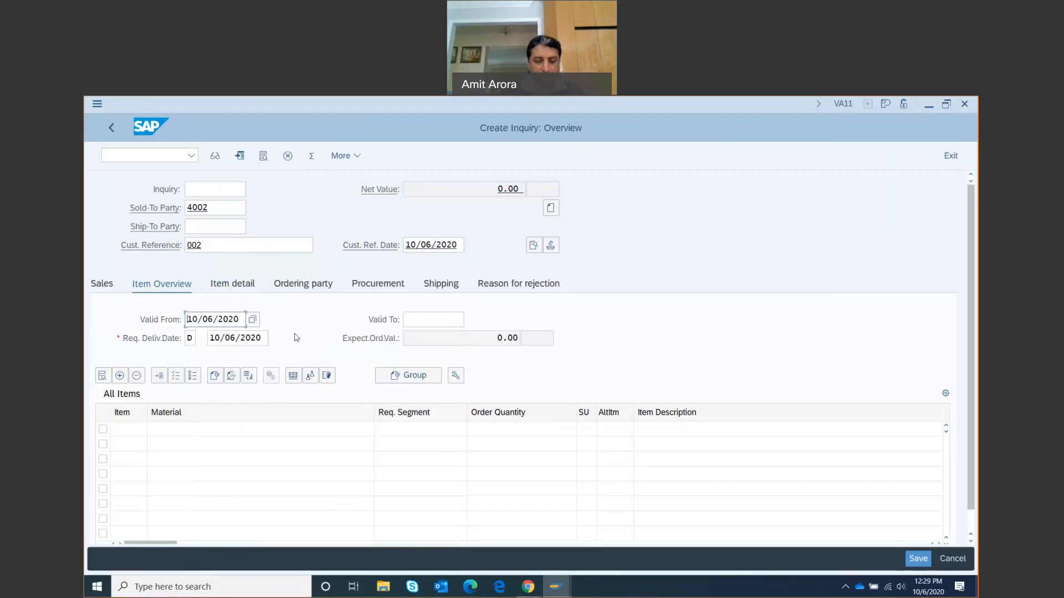
pyautogui.click(408, 319)
pyautogui.click(472, 320)
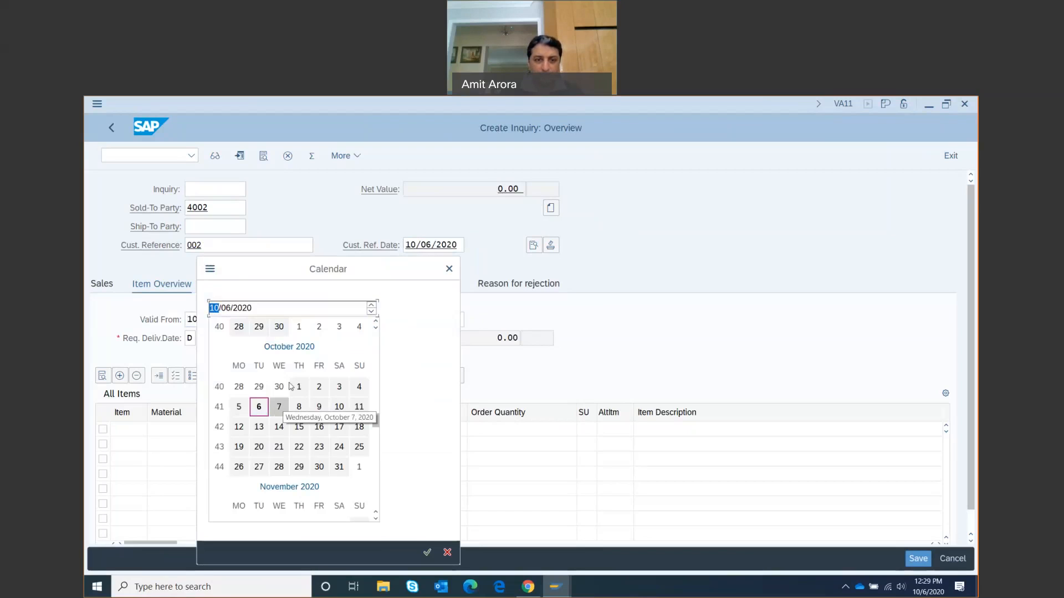
pyautogui.scroll(-2, 297, 443)
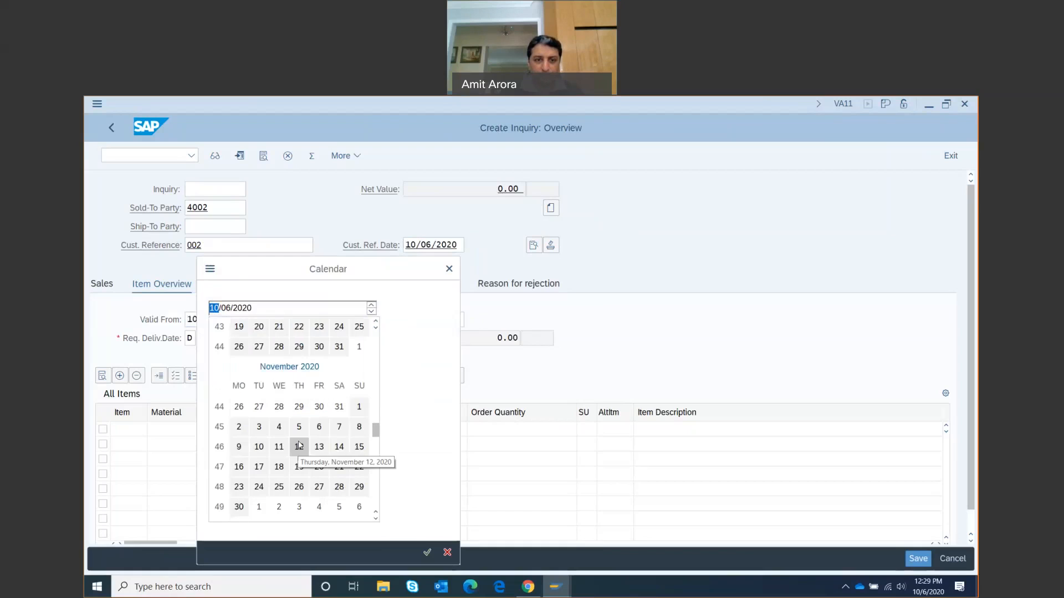
pyautogui.doubleClick(320, 427)
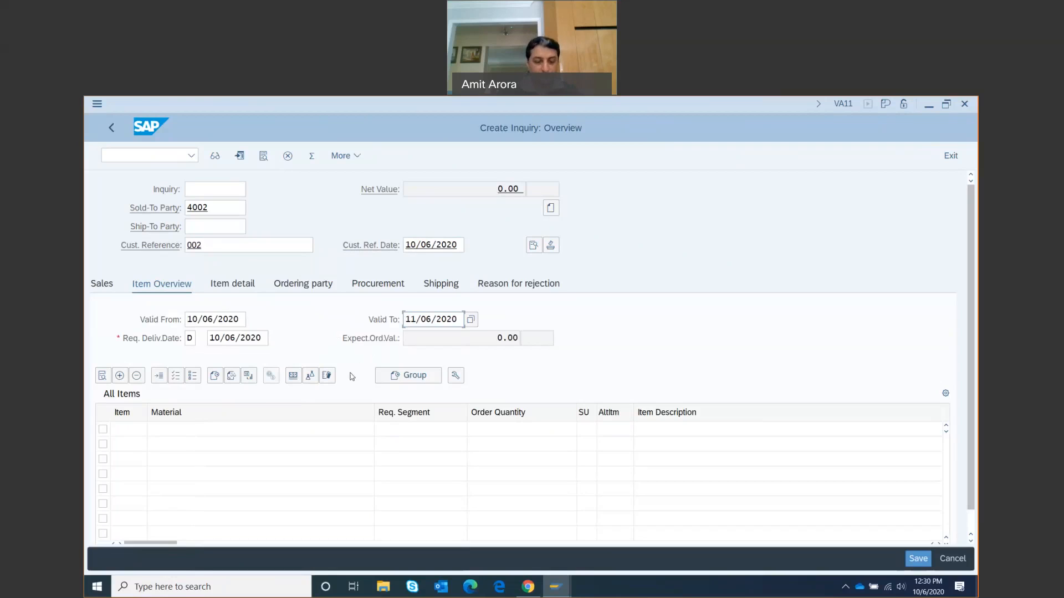
pyautogui.click(161, 430)
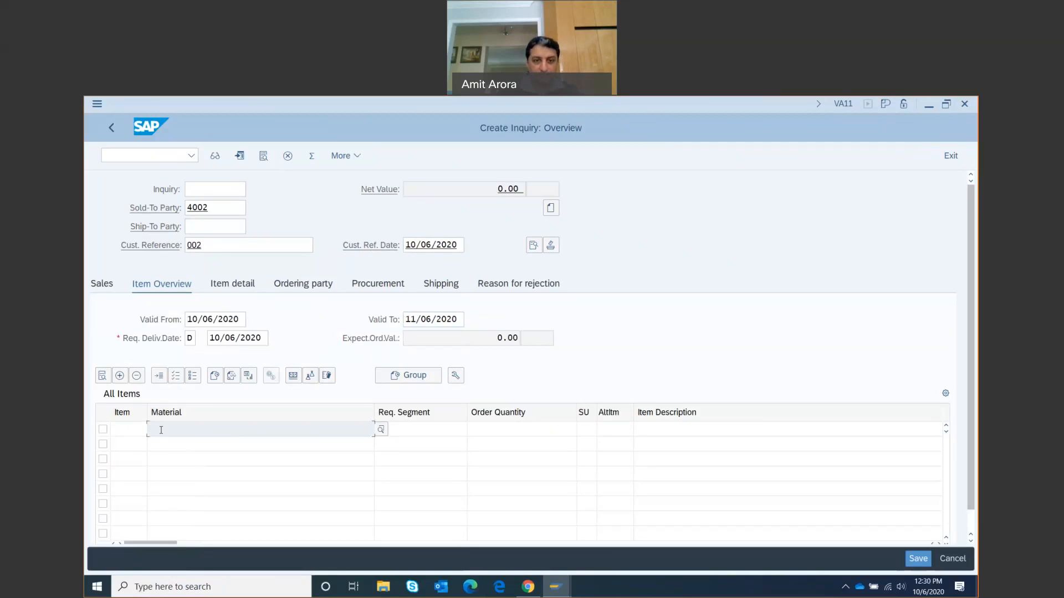
# Search Sales Material by Description with sales org UE00 and material *002, then choose DXTR1002
pyautogui.click(381, 429)
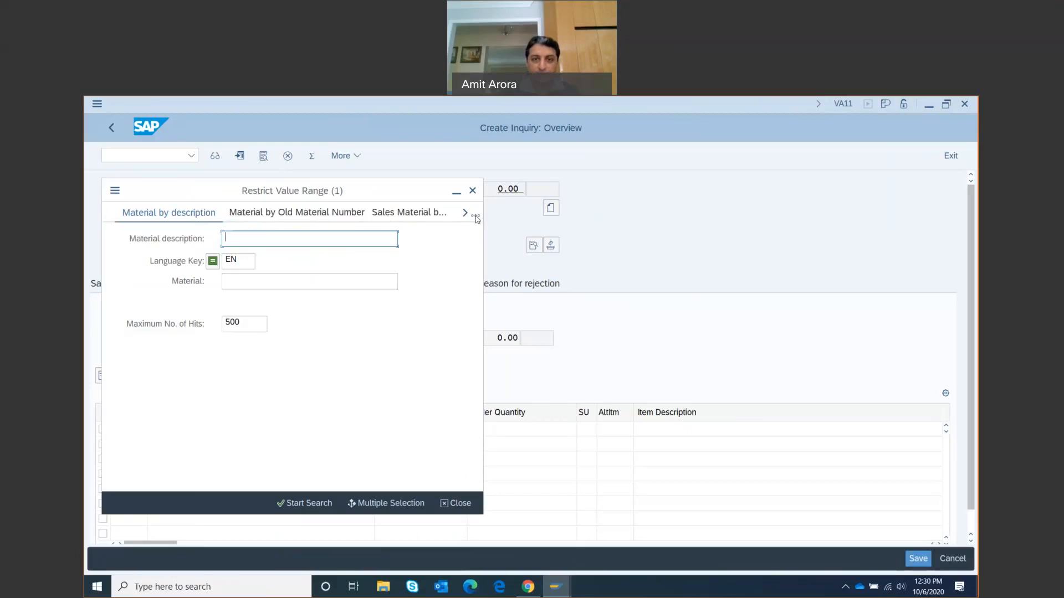
pyautogui.click(475, 217)
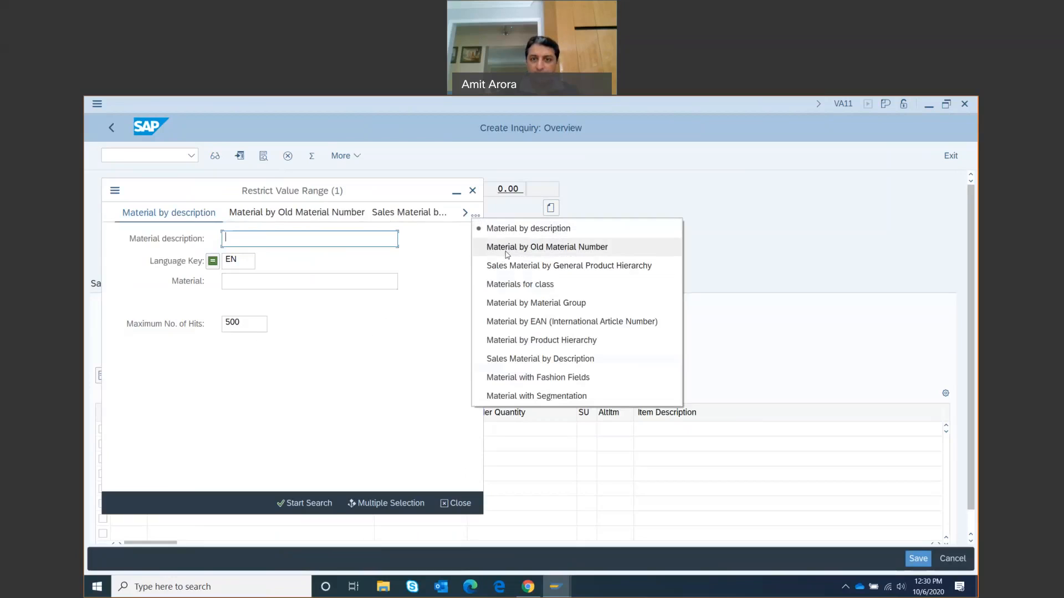
pyautogui.click(526, 360)
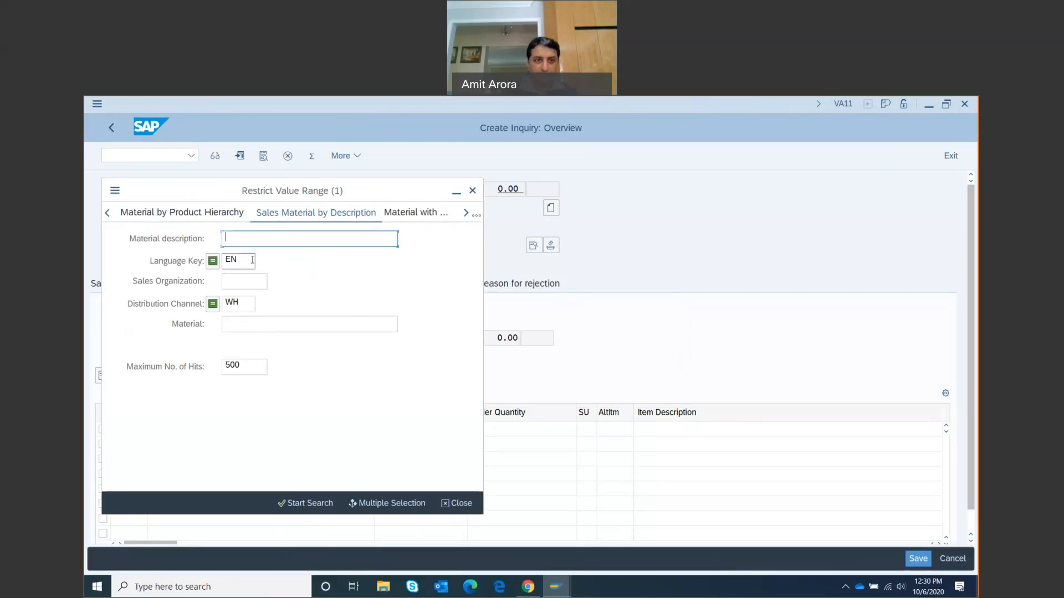
pyautogui.click(231, 281)
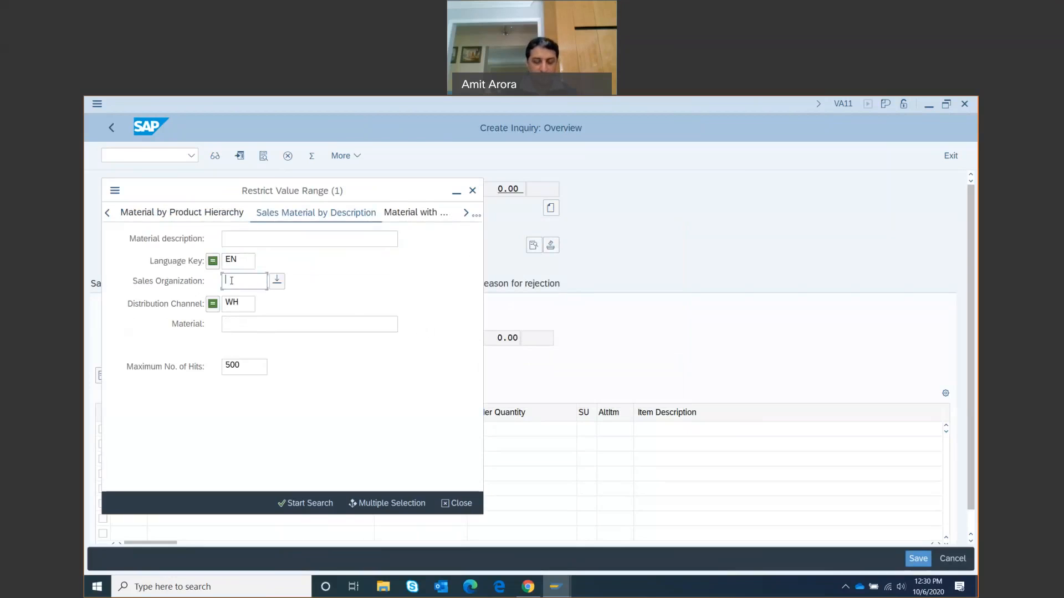
pyautogui.click(277, 280)
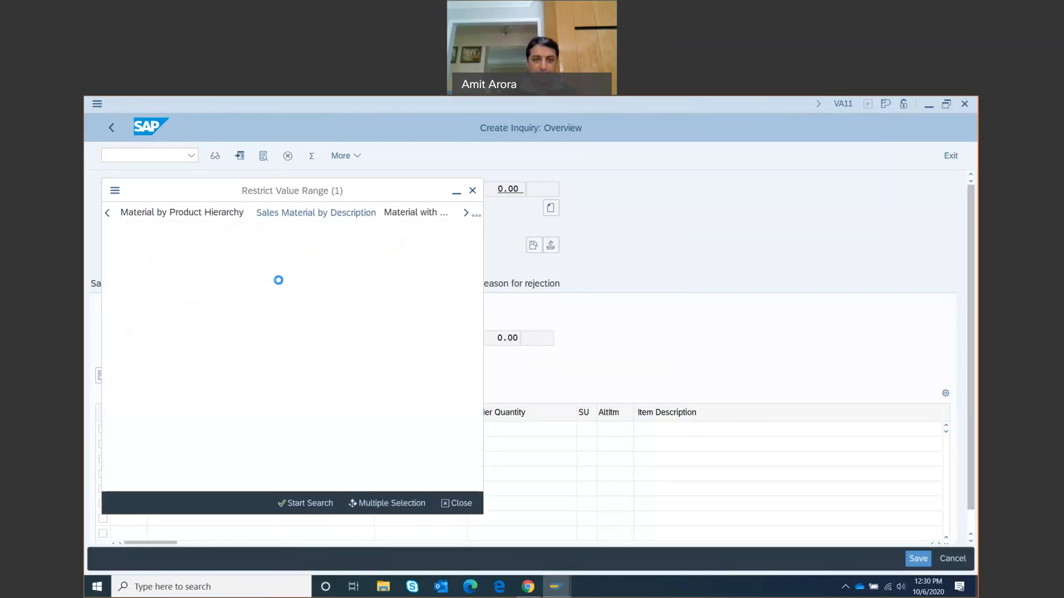
pyautogui.doubleClick(147, 327)
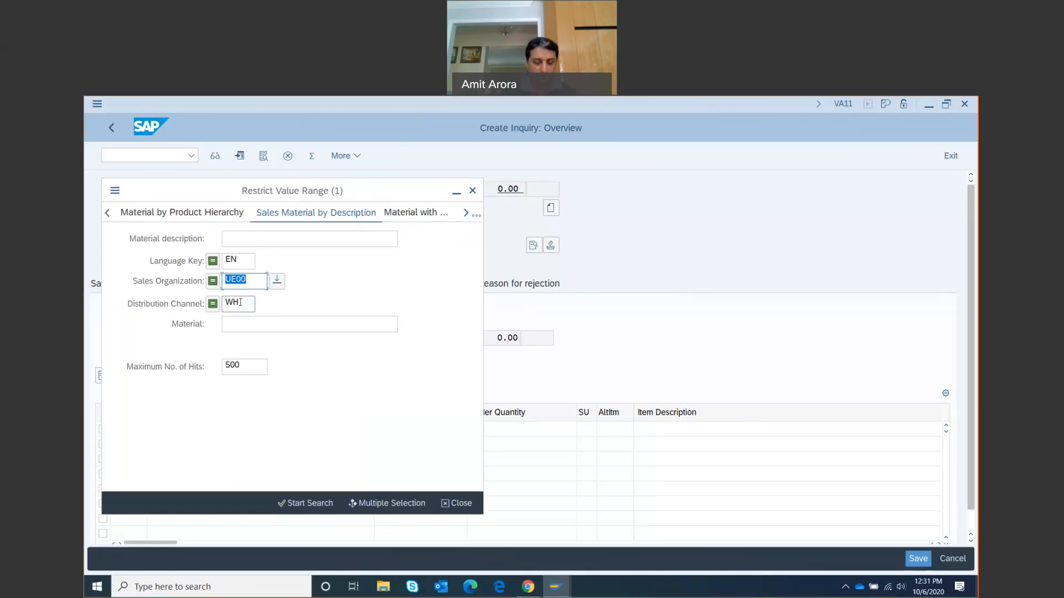
pyautogui.click(238, 325)
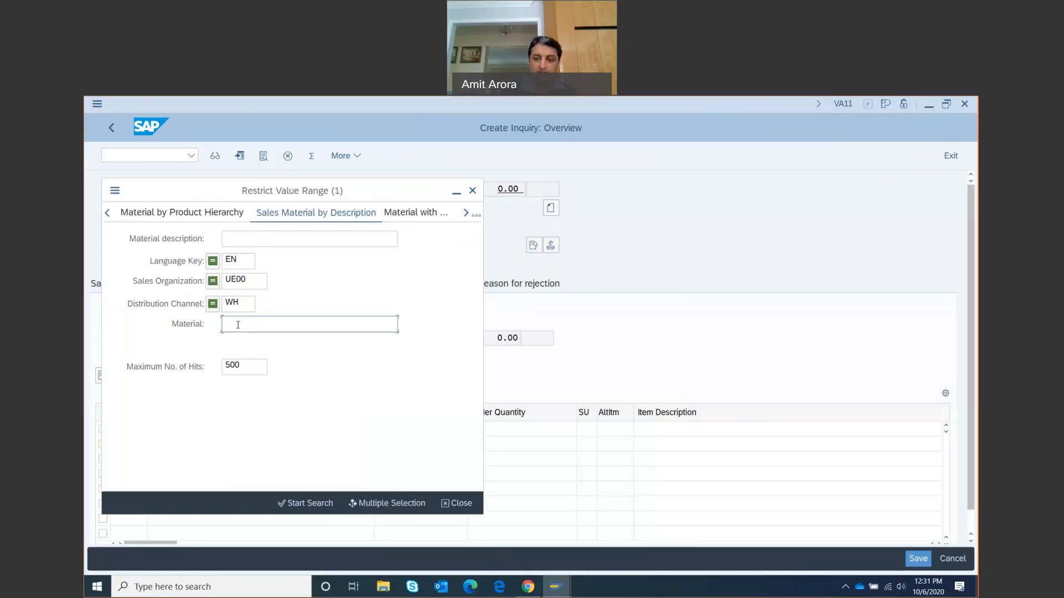
pyautogui.write('*')
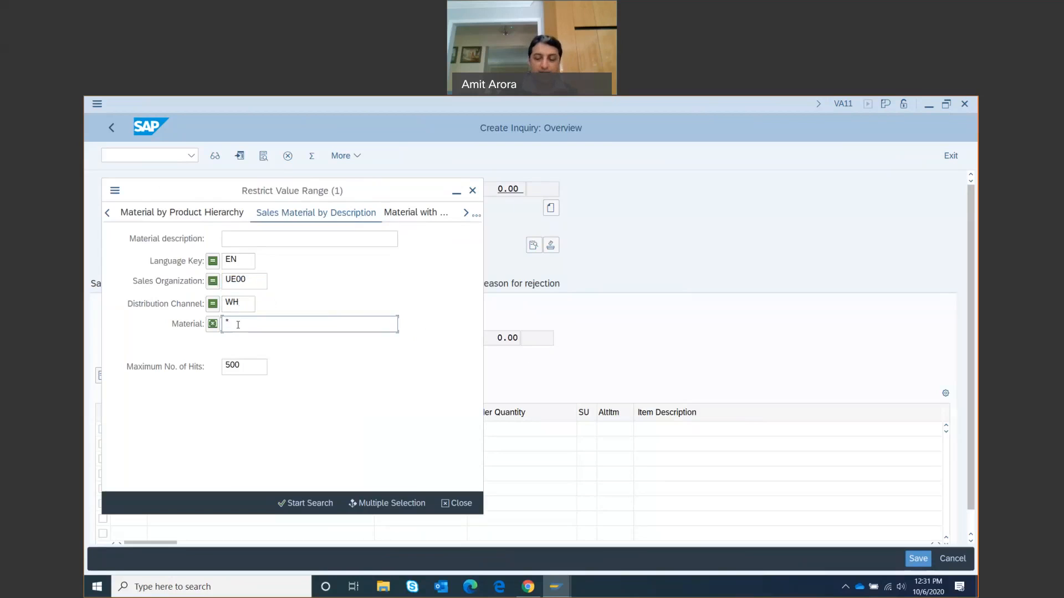
pyautogui.write('002')
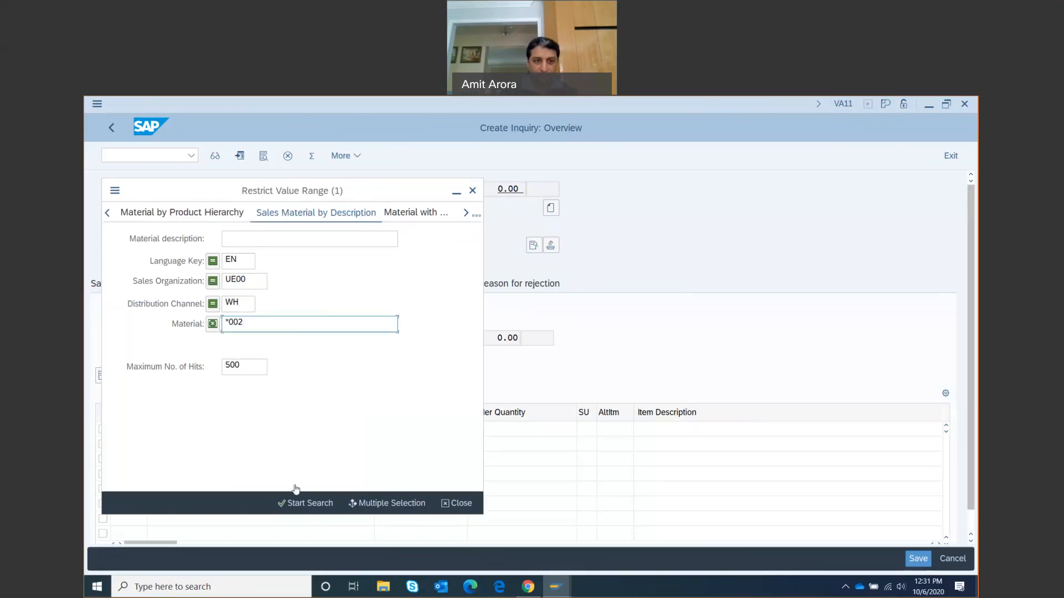
pyautogui.click(303, 506)
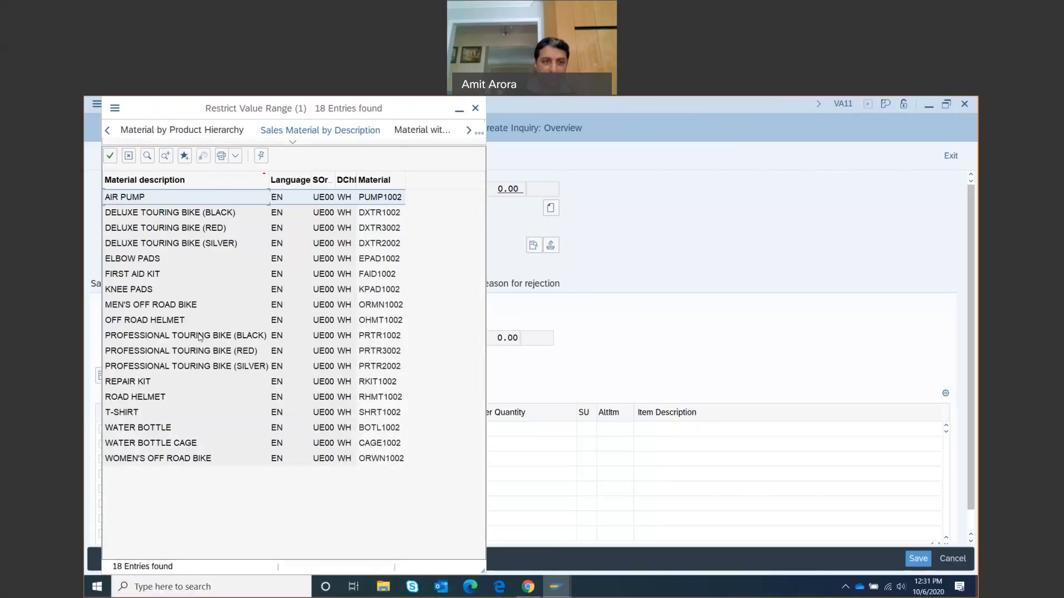
pyautogui.click(182, 214)
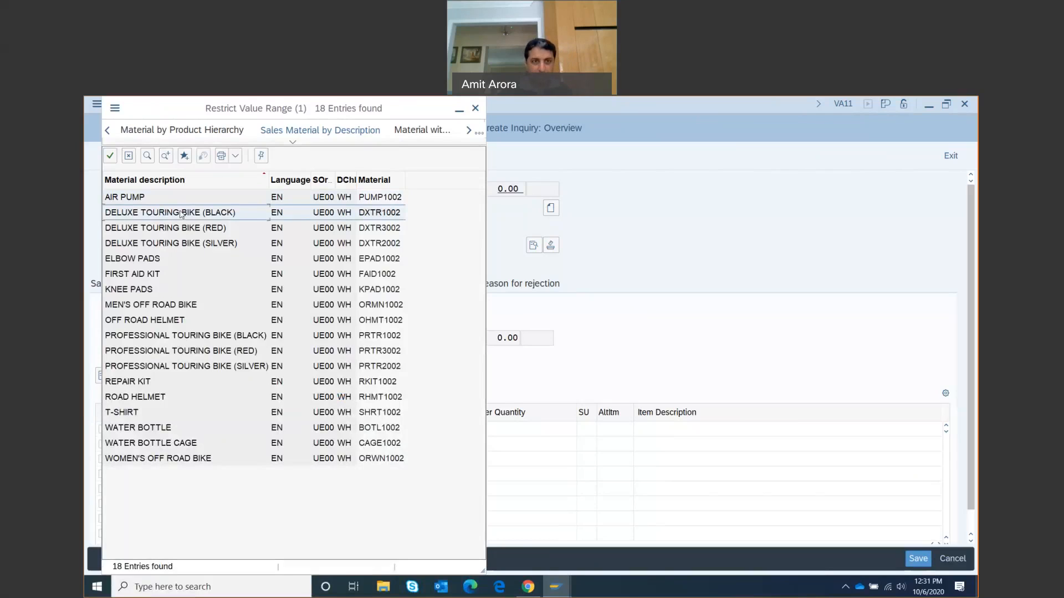
pyautogui.doubleClick(182, 214)
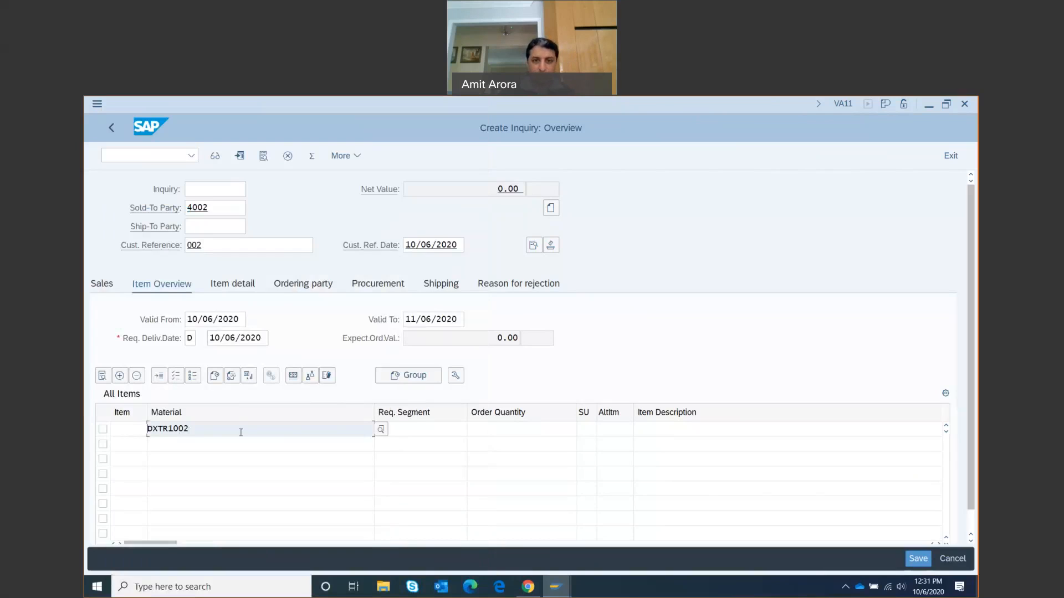
# Enter order quantity 5 on the DXTR1002 item line
pyautogui.click(488, 428)
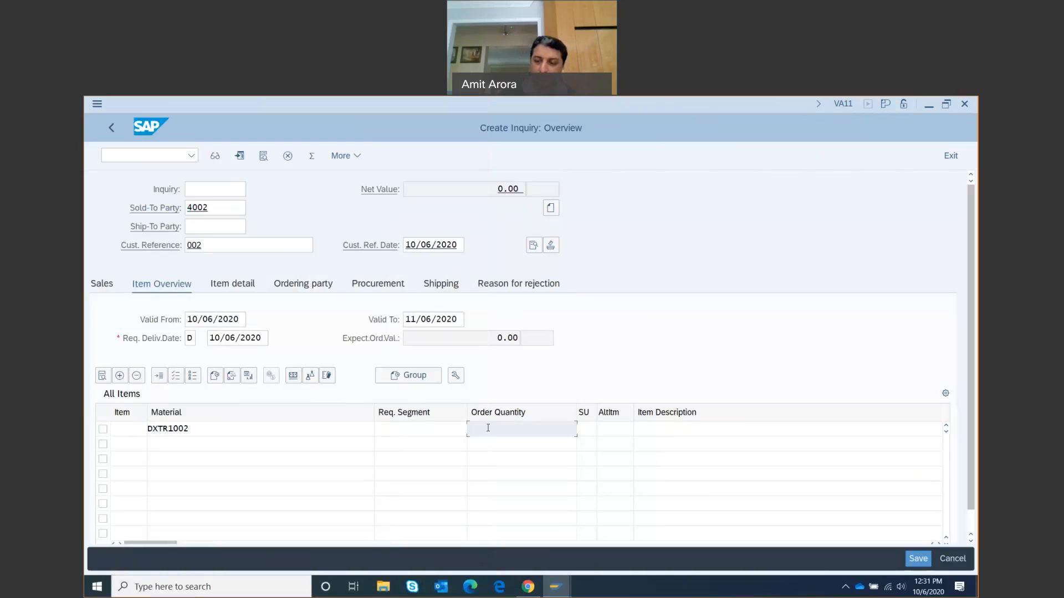
pyautogui.write('5')
pyautogui.click(592, 373)
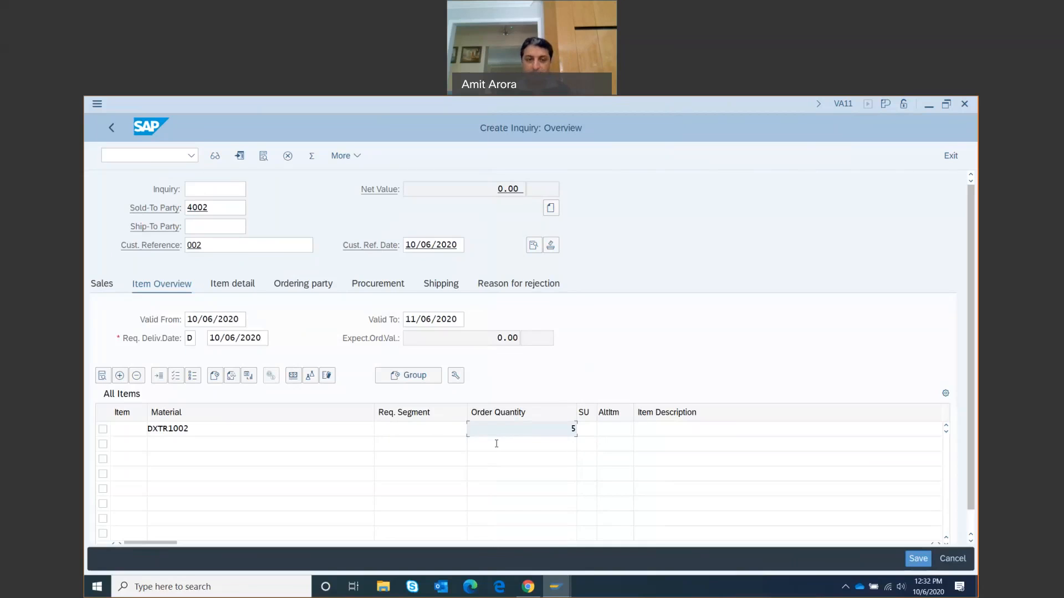
pyautogui.click(173, 443)
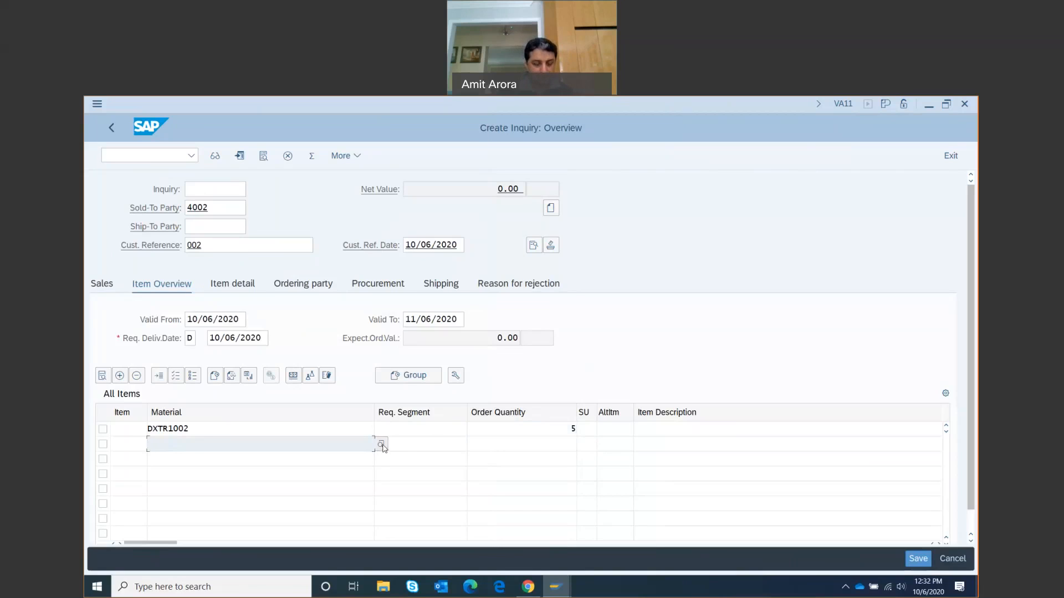
# Search materials by sales organization UE00 and '*002', then enter PRTR1002 as item 2
pyautogui.click(382, 445)
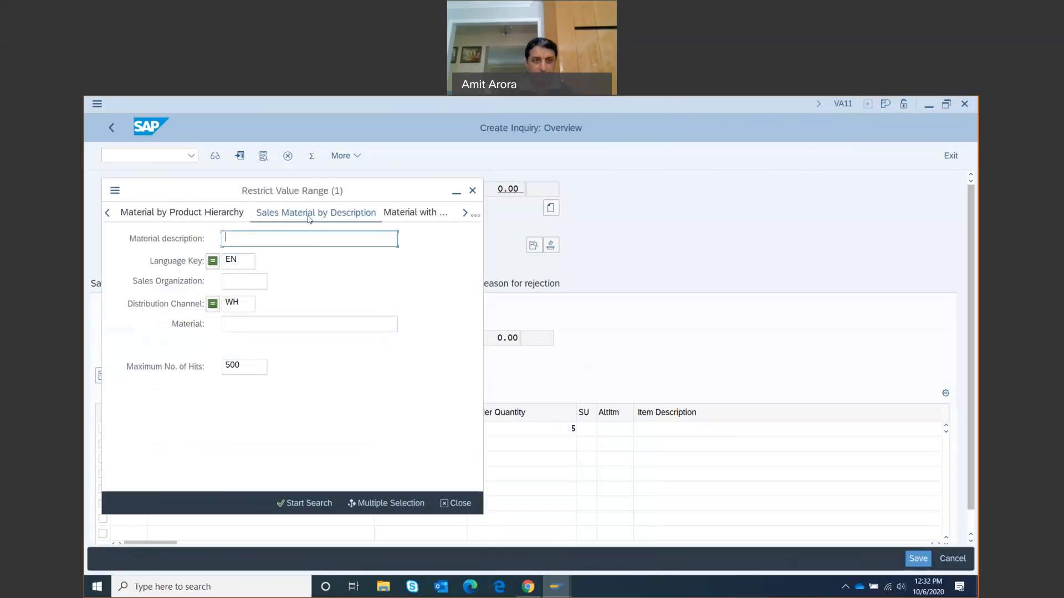
pyautogui.click(234, 283)
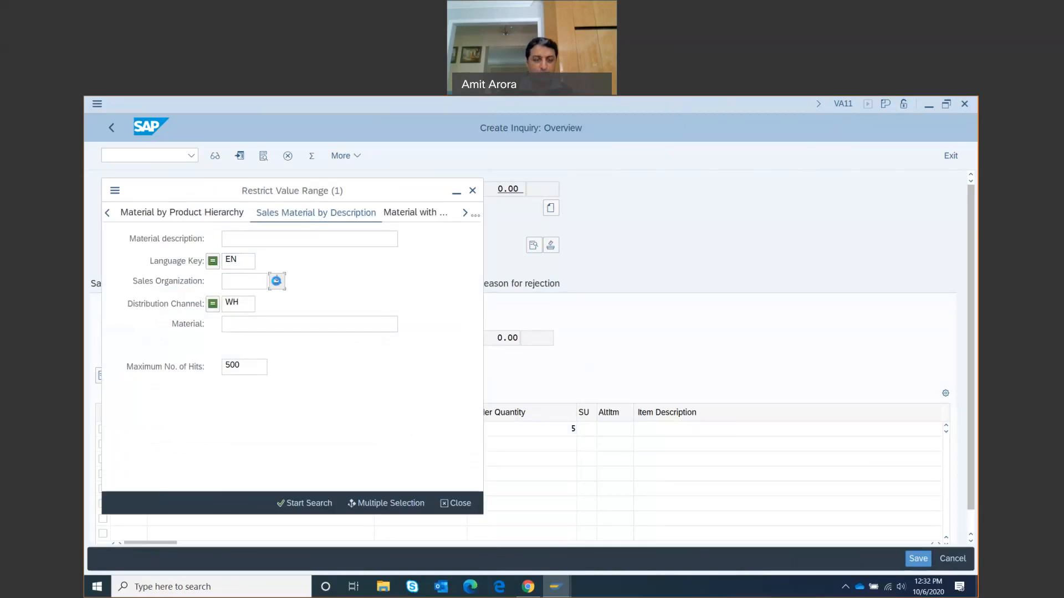
pyautogui.click(276, 281)
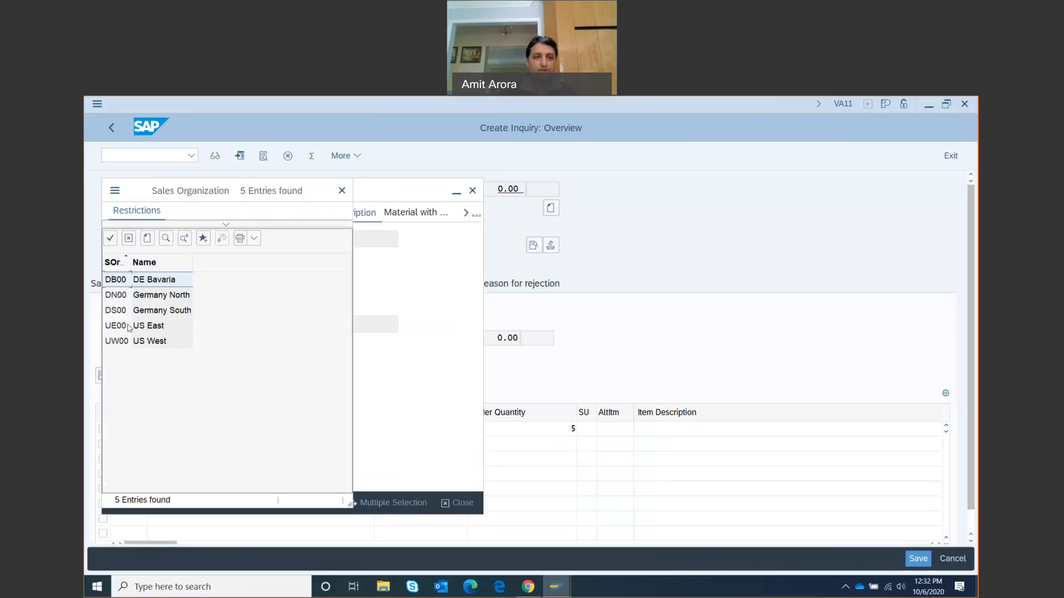
pyautogui.doubleClick(120, 328)
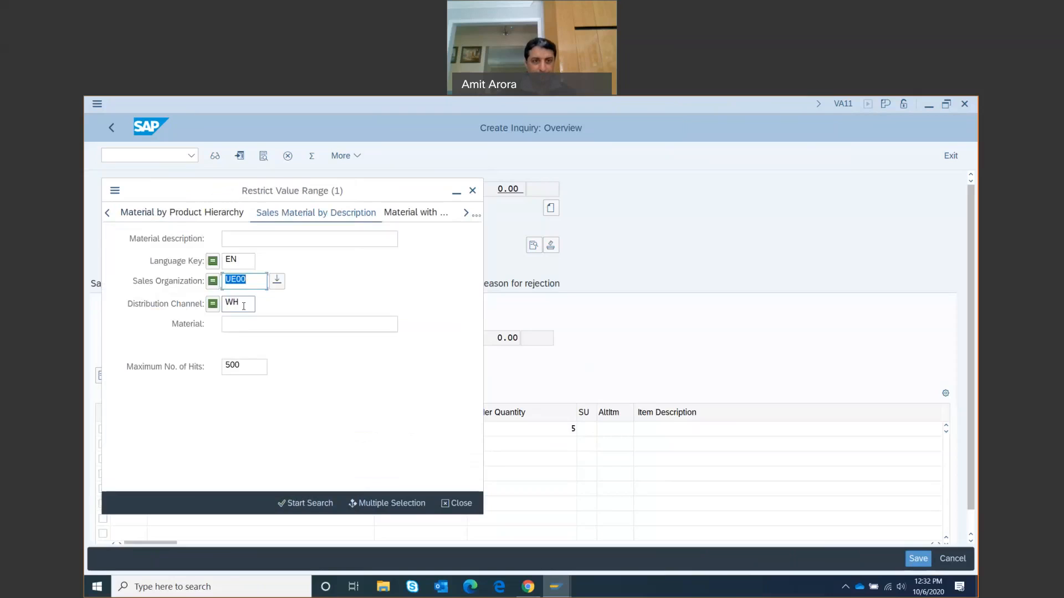
pyautogui.click(238, 323)
pyautogui.write('*')
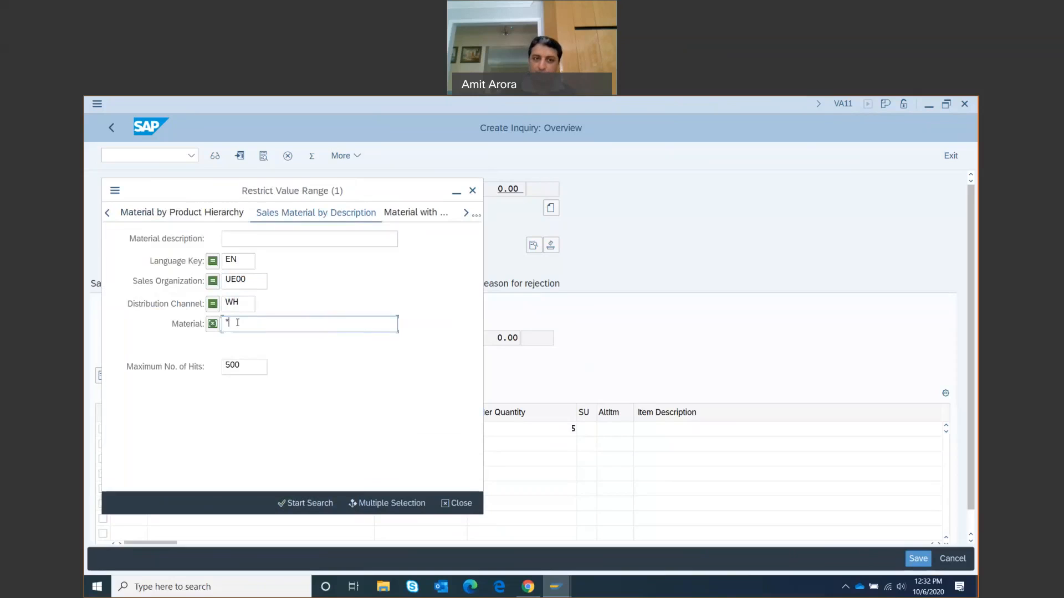
pyautogui.write('002')
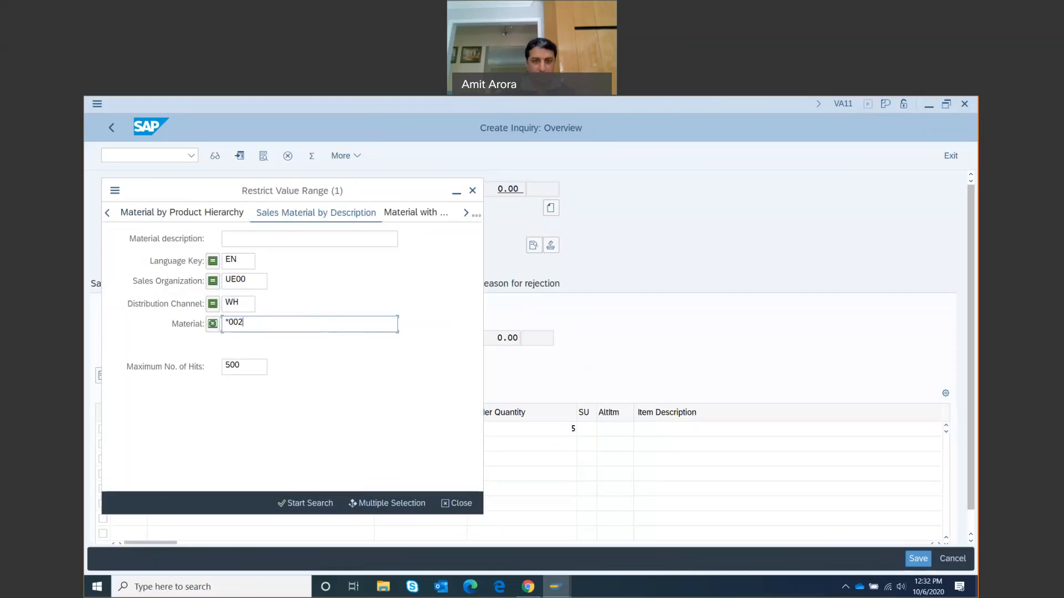
pyautogui.click(313, 502)
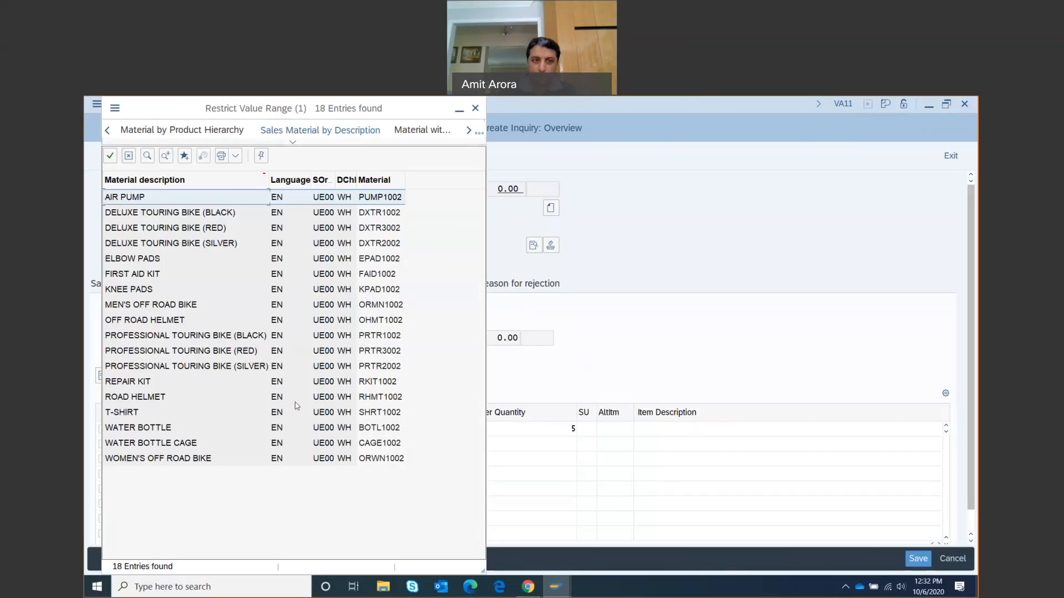
pyautogui.click(189, 336)
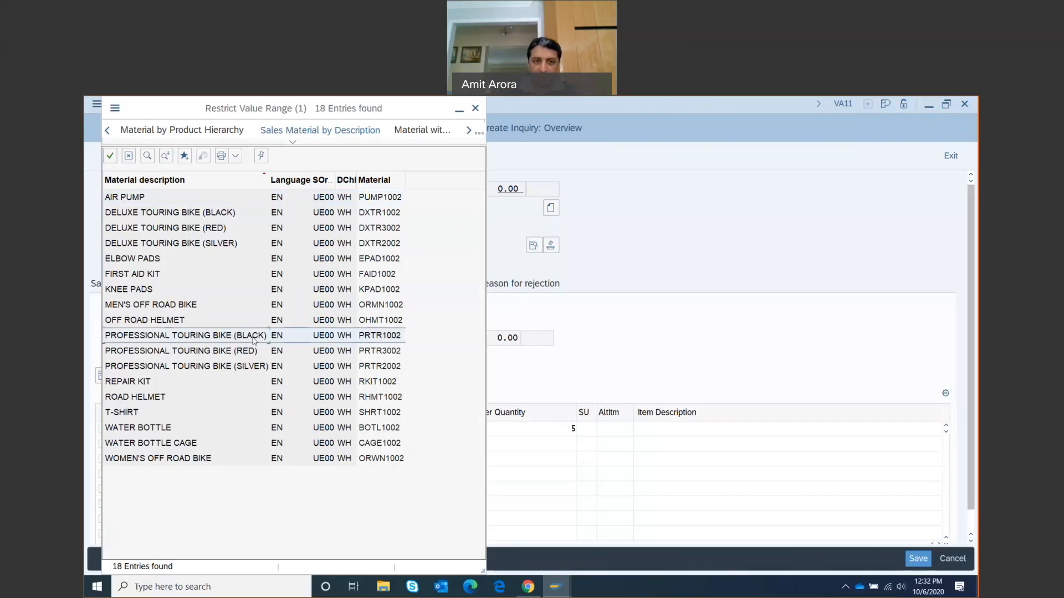
pyautogui.doubleClick(198, 336)
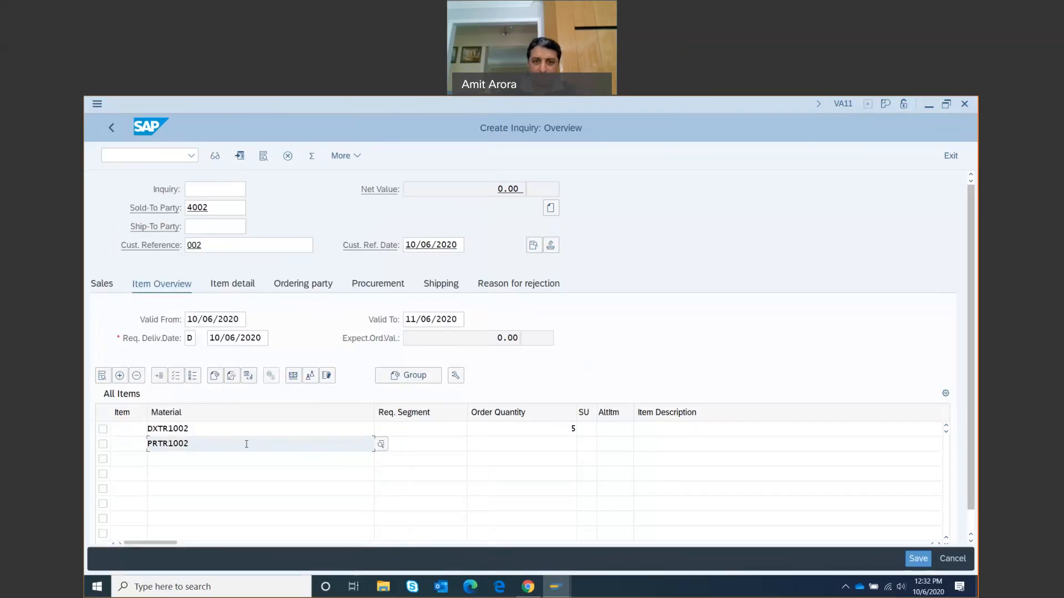
# Enter order quantity 2 in row 2 for PRTR1002
pyautogui.click(563, 446)
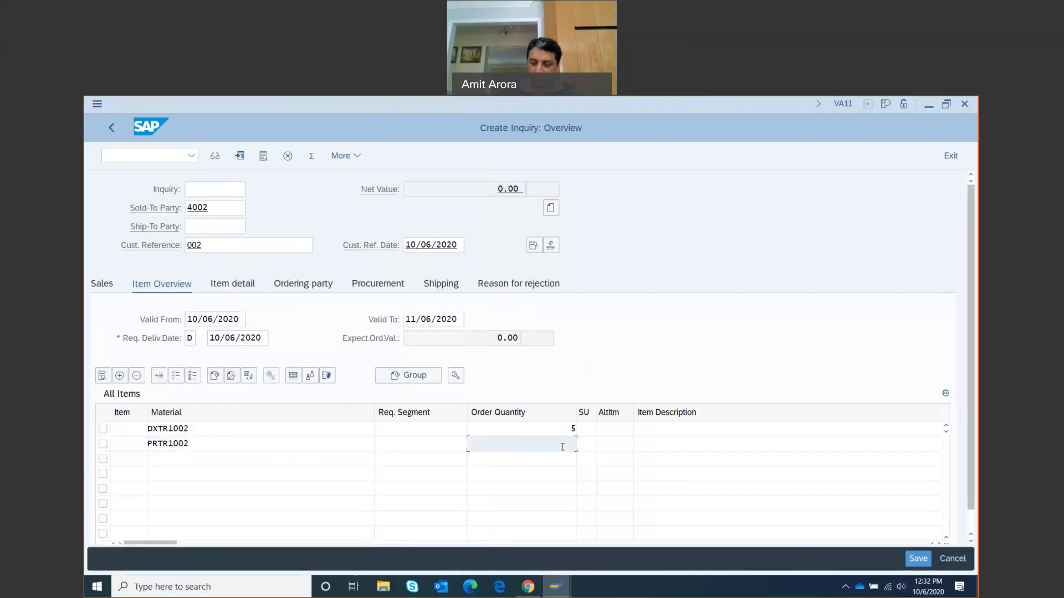
pyautogui.write('2')
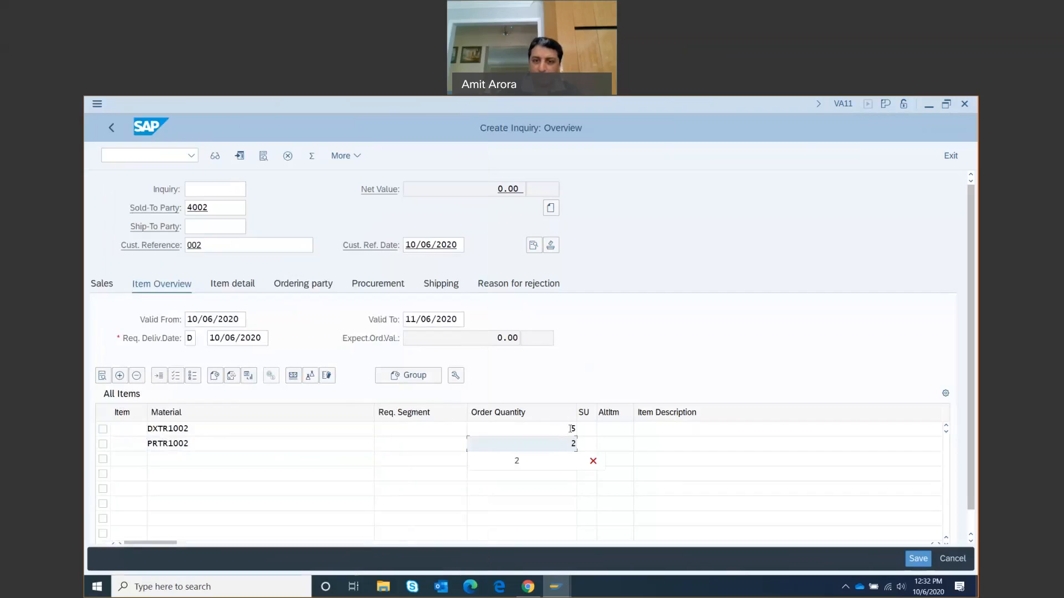
pyautogui.click(612, 357)
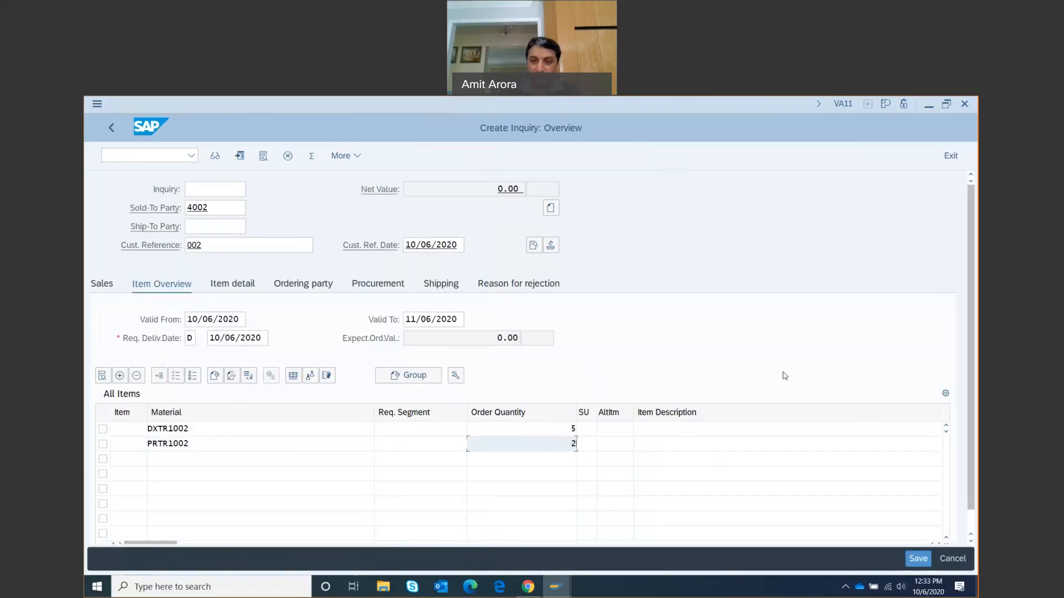
# Validate items 10 and 20, showing 21,400.00 USD net value, and scroll through the item table
pyautogui.press('Return')
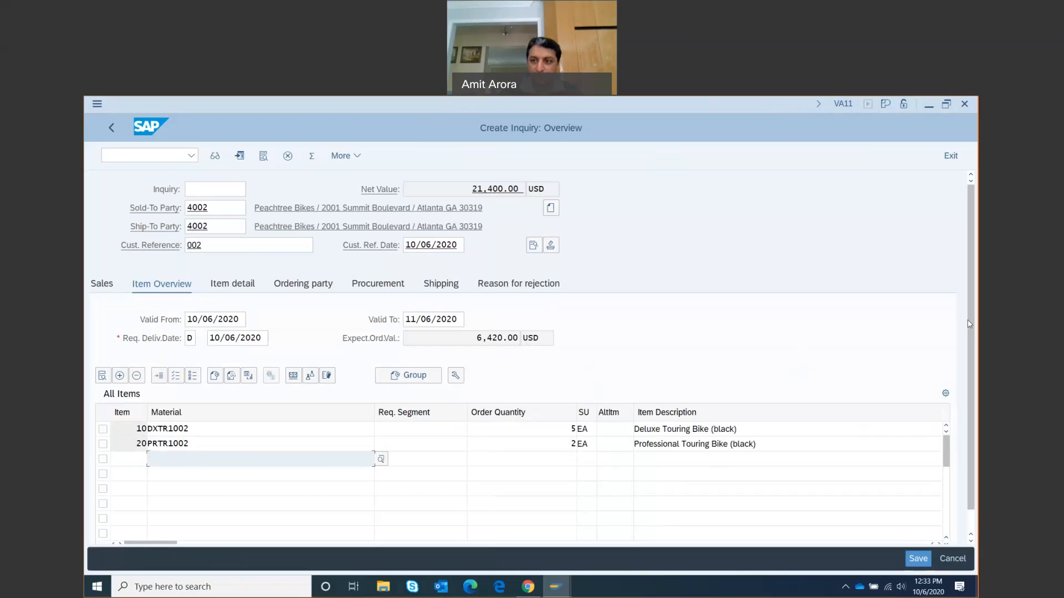
pyautogui.scroll(-1, 970, 324)
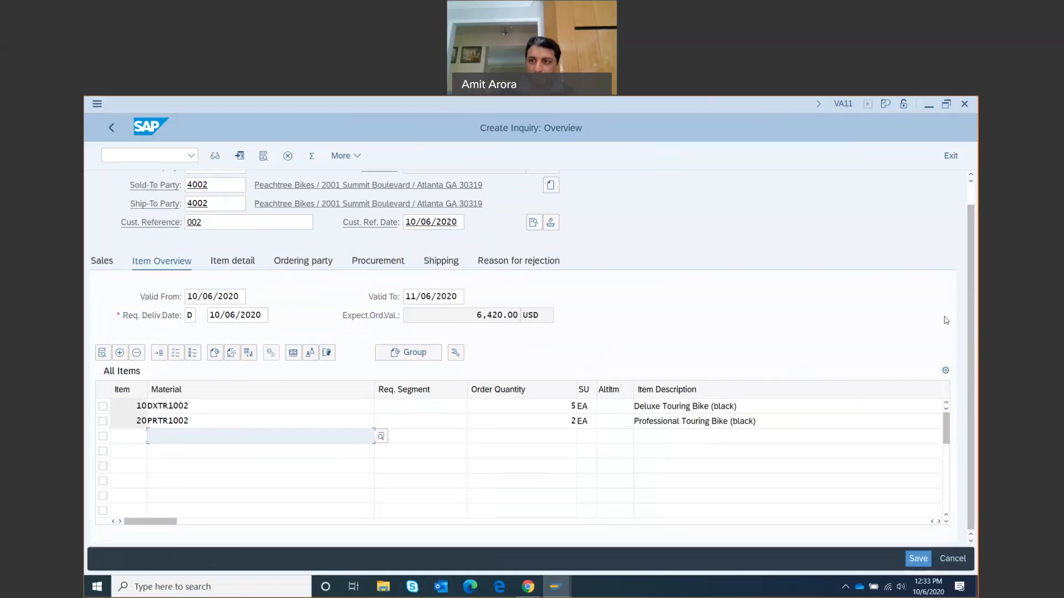
pyautogui.moveTo(945, 411); pyautogui.dragTo(951, 491)
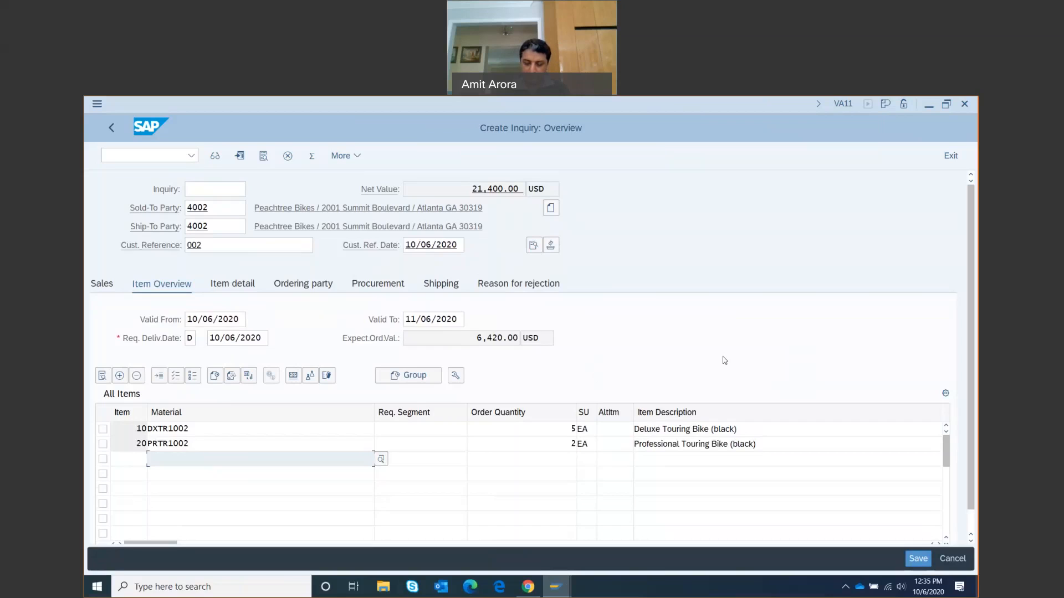
# Tick the selection boxes for item rows 10 and 20
pyautogui.click(102, 429)
pyautogui.click(103, 444)
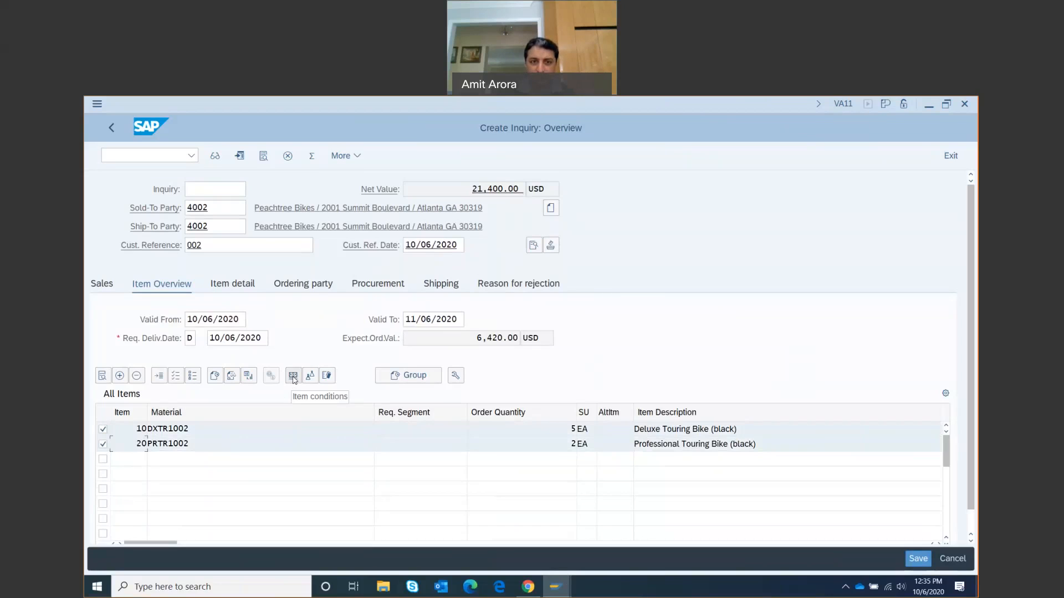
# On item 10's Sales A tab, change Order Probability from 30 to 70
pyautogui.click(293, 375)
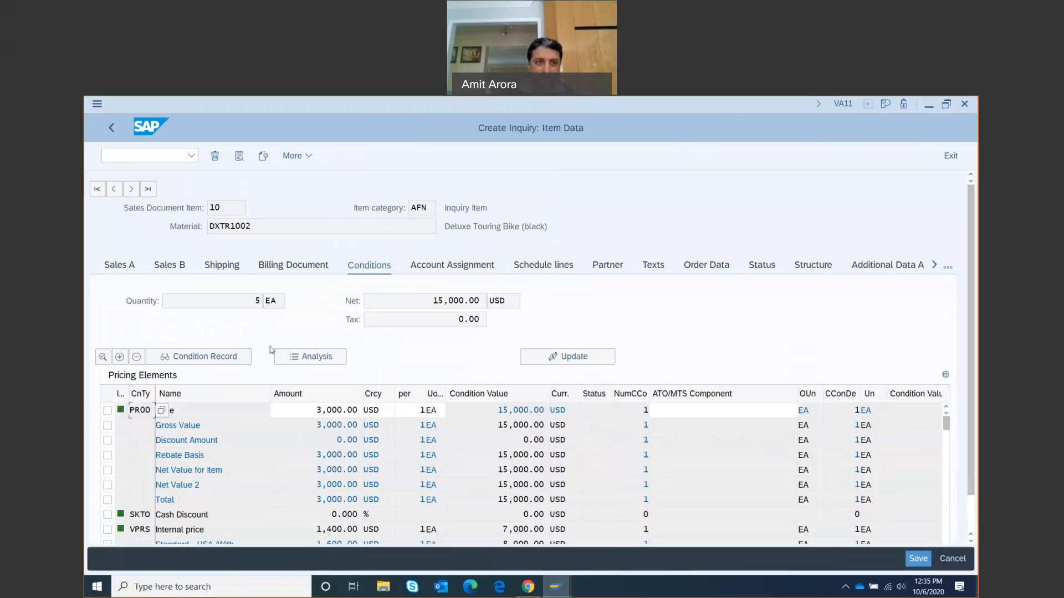
pyautogui.click(122, 269)
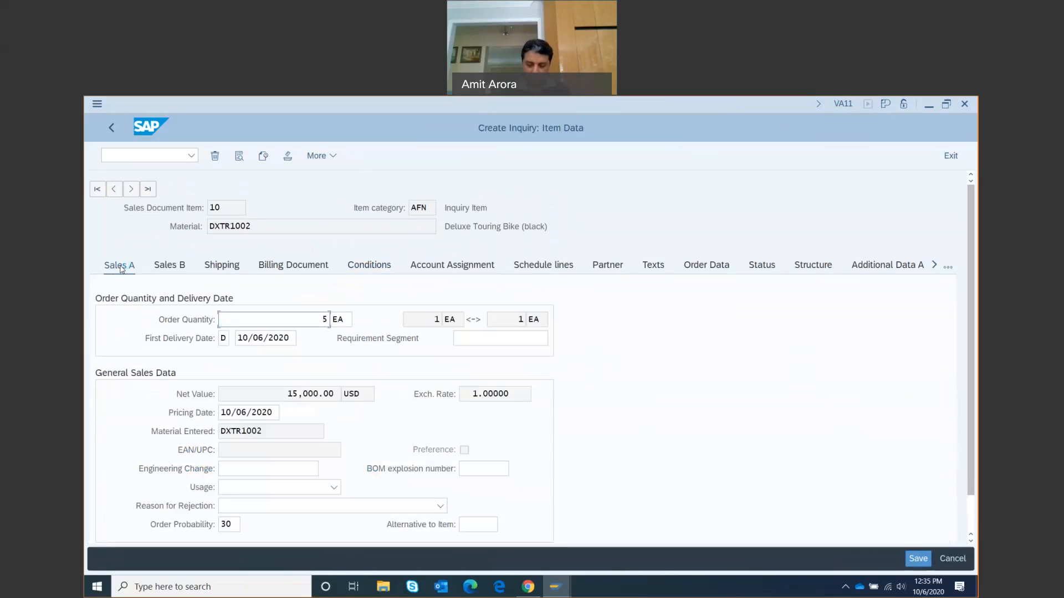
pyautogui.click(226, 525)
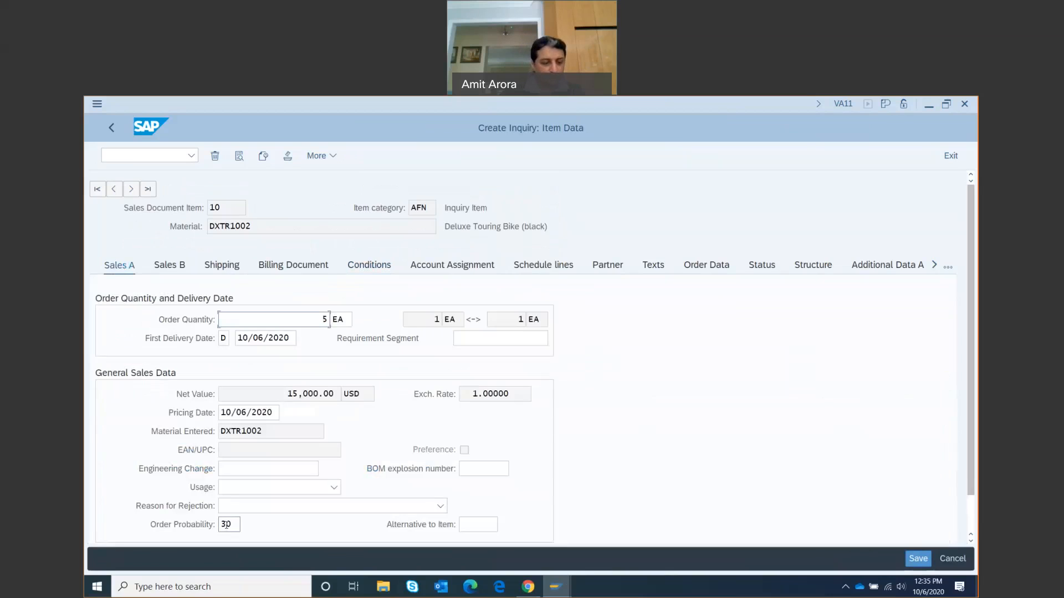
pyautogui.click(239, 525)
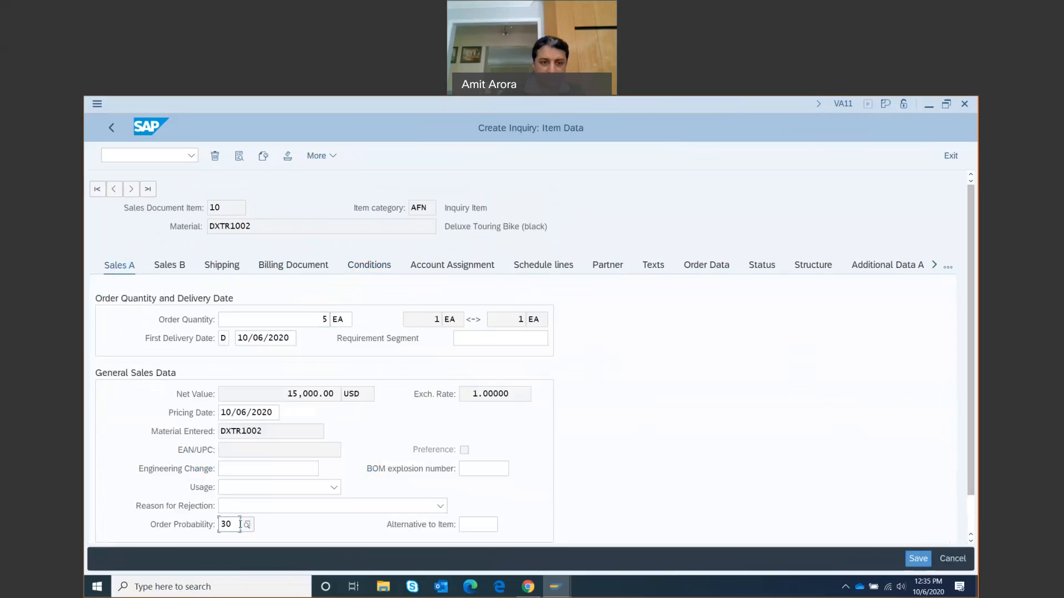
pyautogui.press('BackSpace')
pyautogui.press('BackSpace')
pyautogui.write('70')
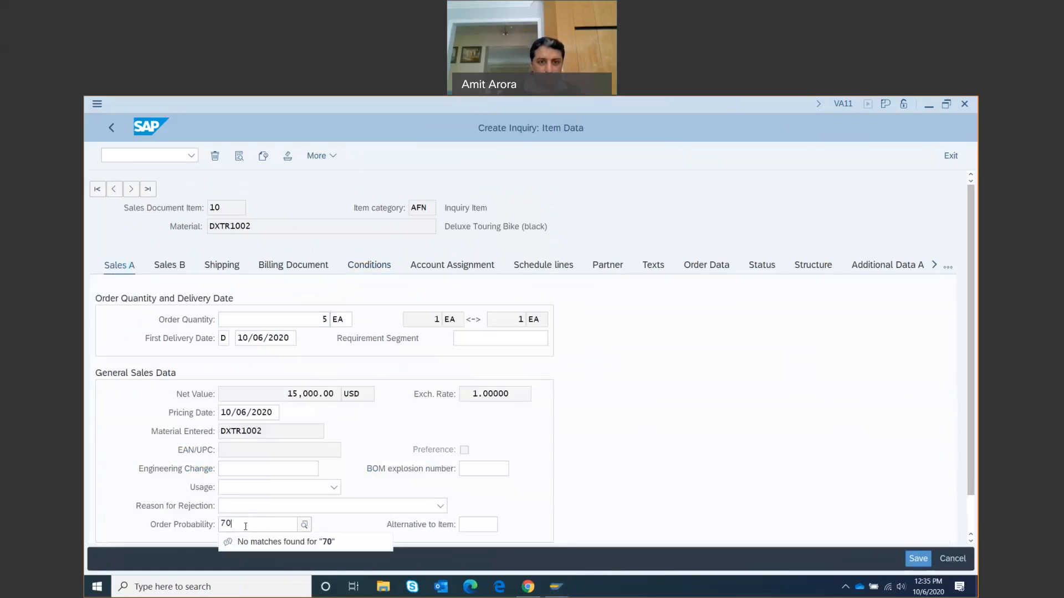
pyautogui.click(484, 494)
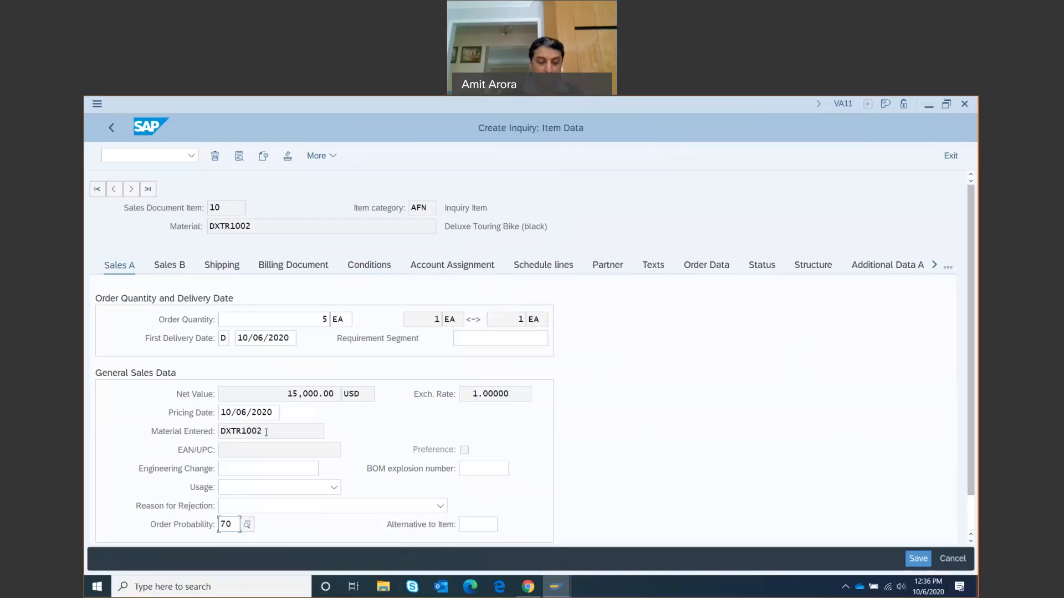
# Set item 20's Order Probability to 70 and go back to the Create Inquiry overview
pyautogui.click(132, 192)
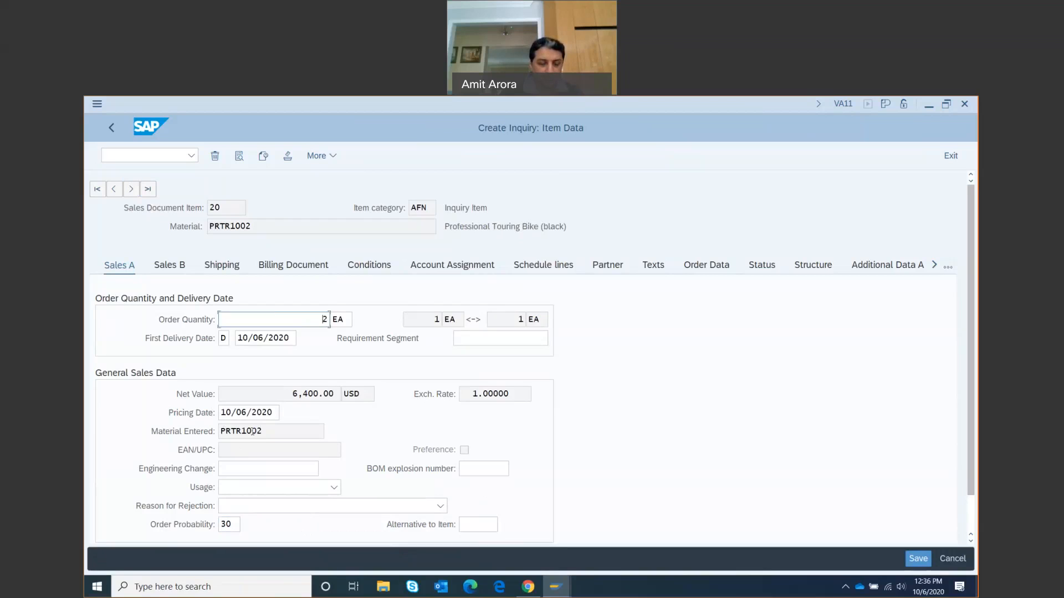
pyautogui.click(236, 524)
pyautogui.press('BackSpace')
pyautogui.press('BackSpace')
pyautogui.write('70')
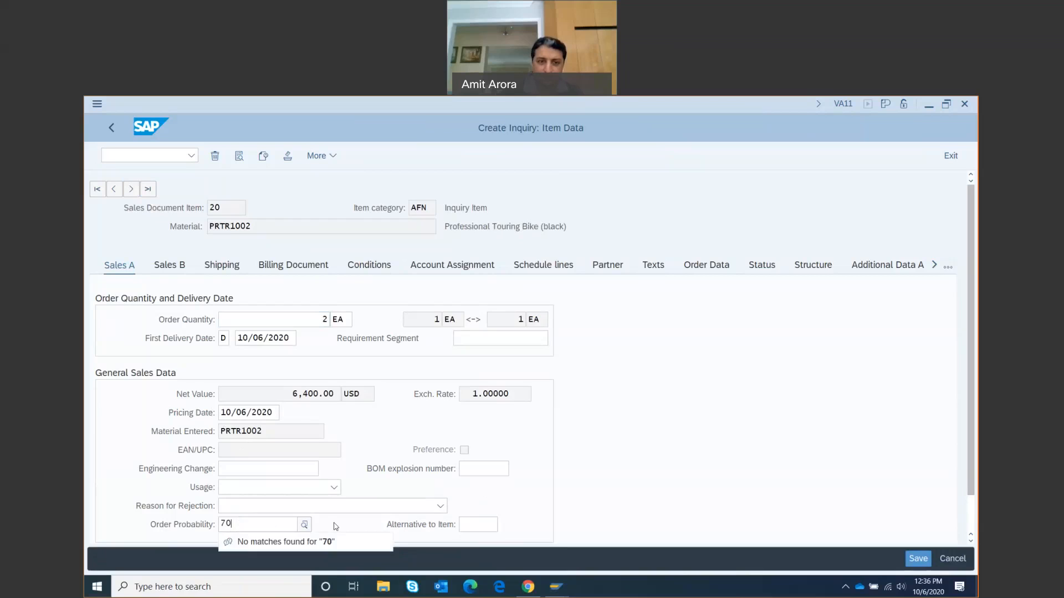
pyautogui.click(334, 526)
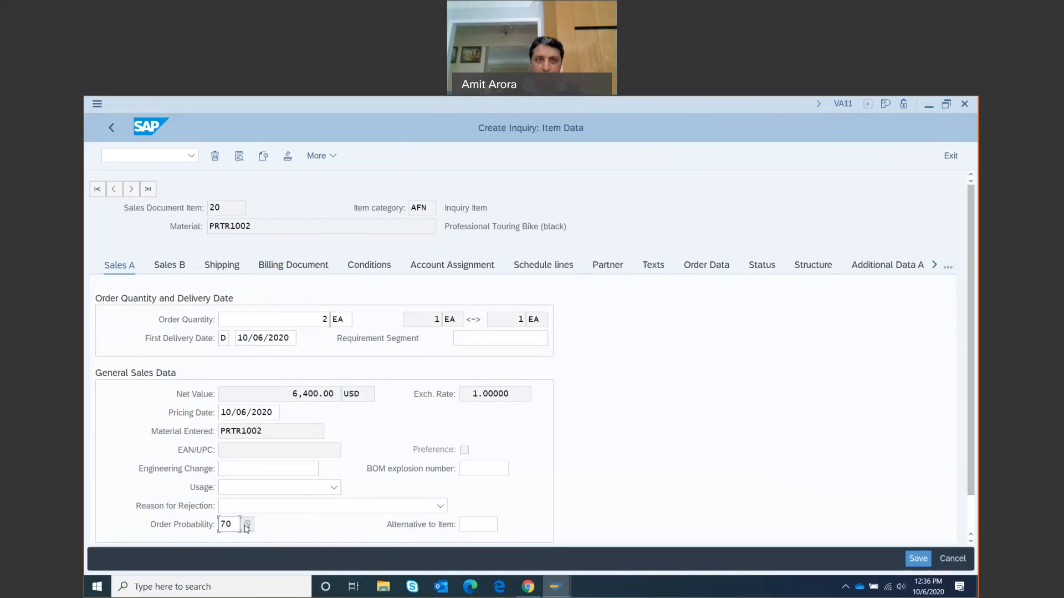
pyautogui.click(111, 127)
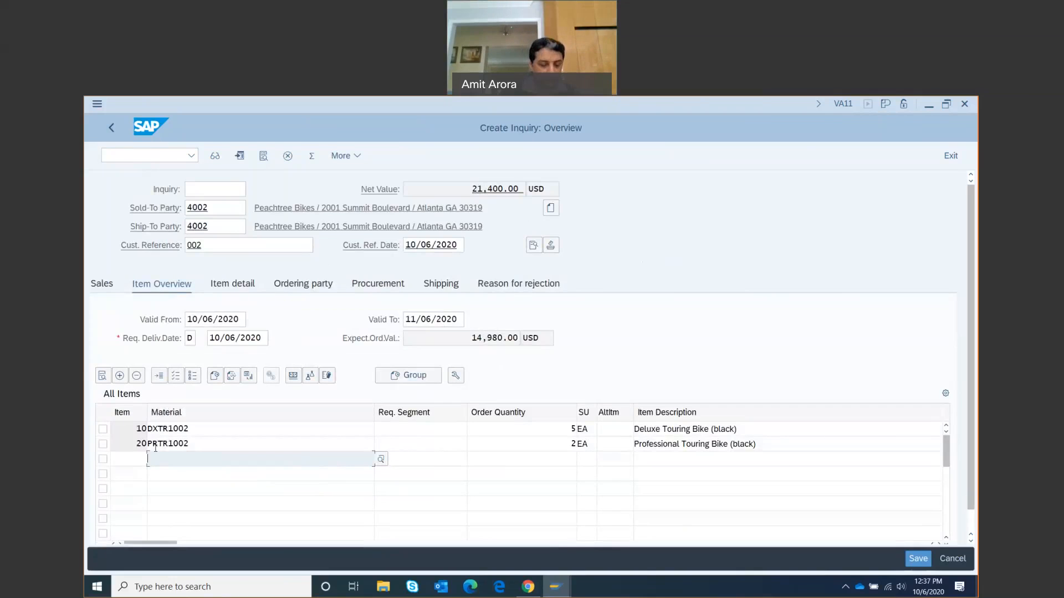
# Select item 10 and display DXTR1002 availability at plant MI00, showing 100 units
pyautogui.click(104, 430)
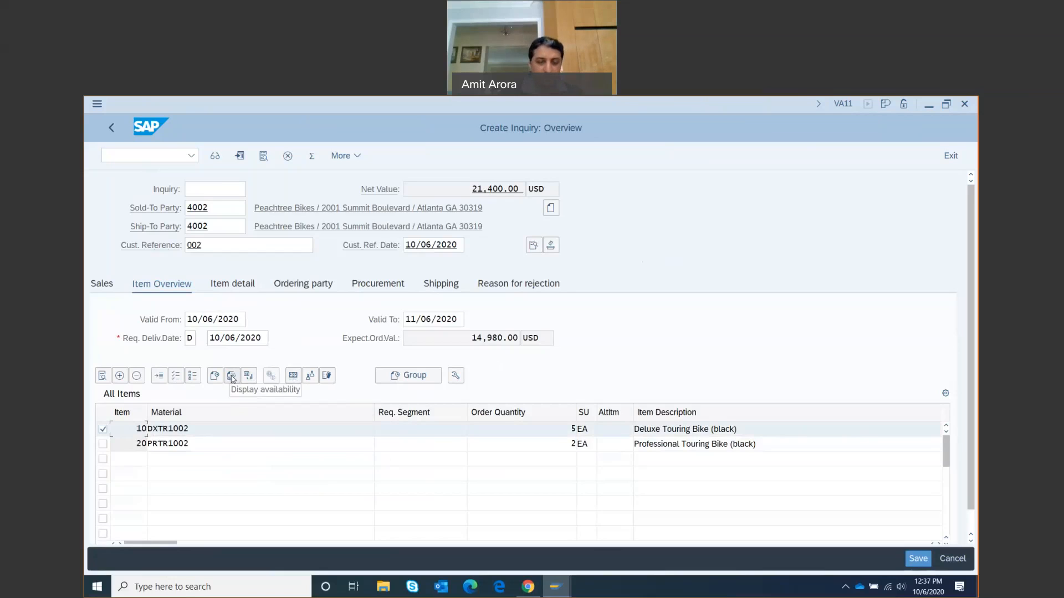
pyautogui.click(232, 377)
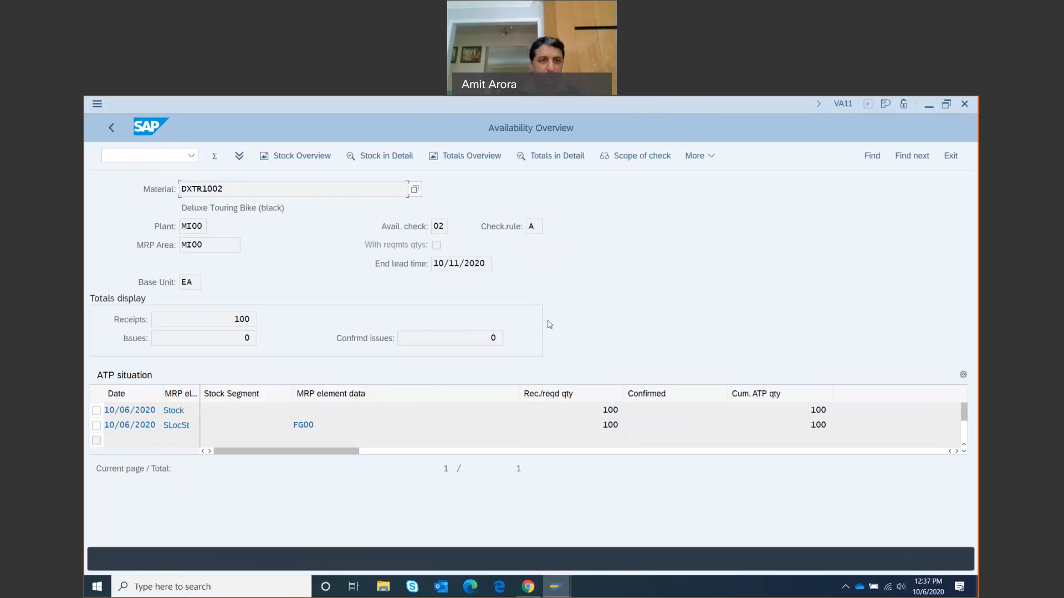
# Leave the Availability Overview and save the inquiry as number 10000001
pyautogui.click(112, 129)
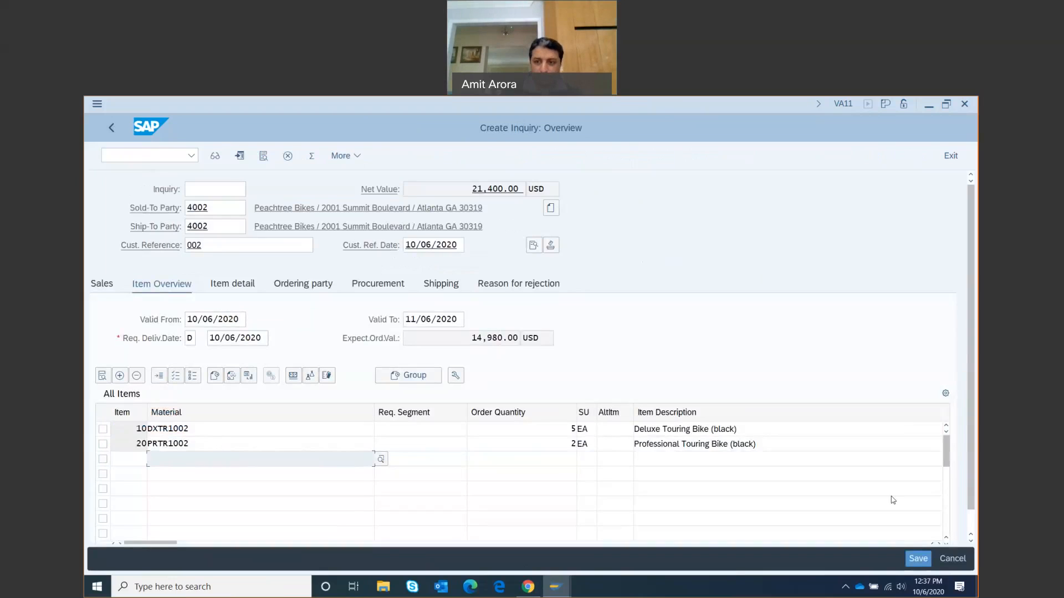
pyautogui.click(917, 559)
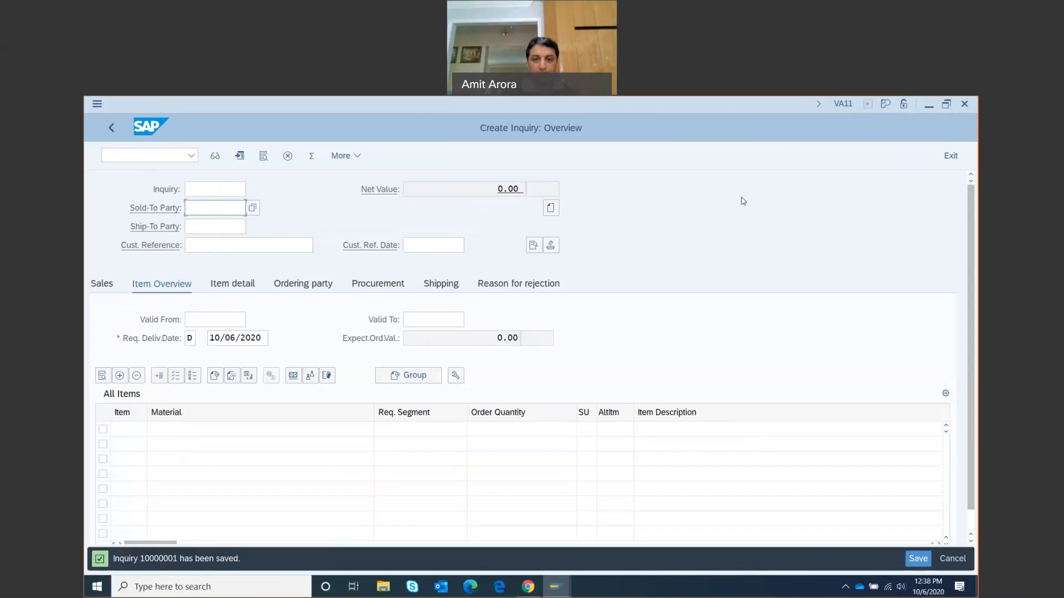
pyautogui.click(819, 105)
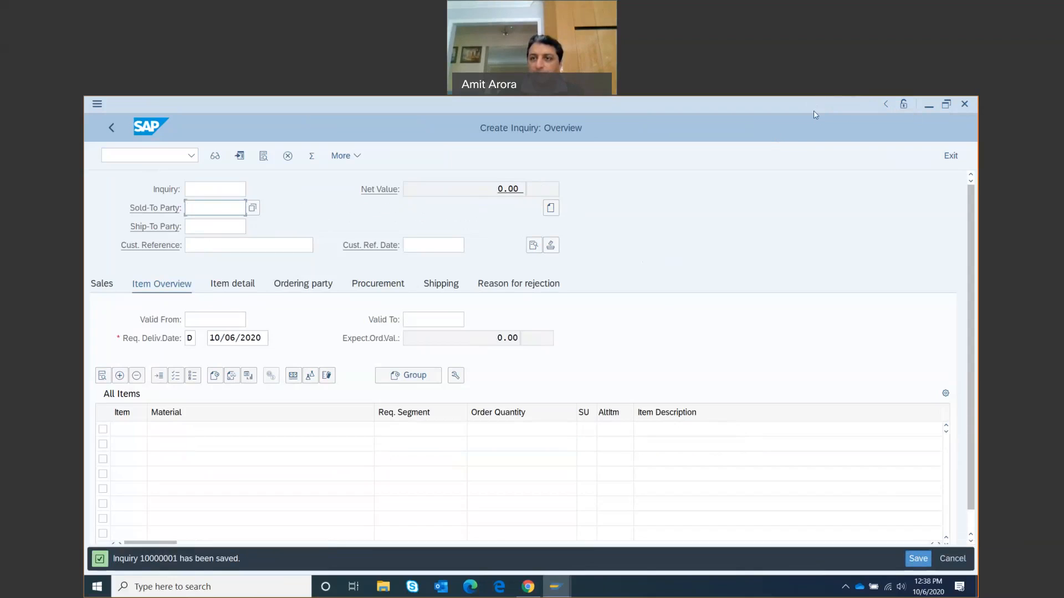
pyautogui.click(884, 105)
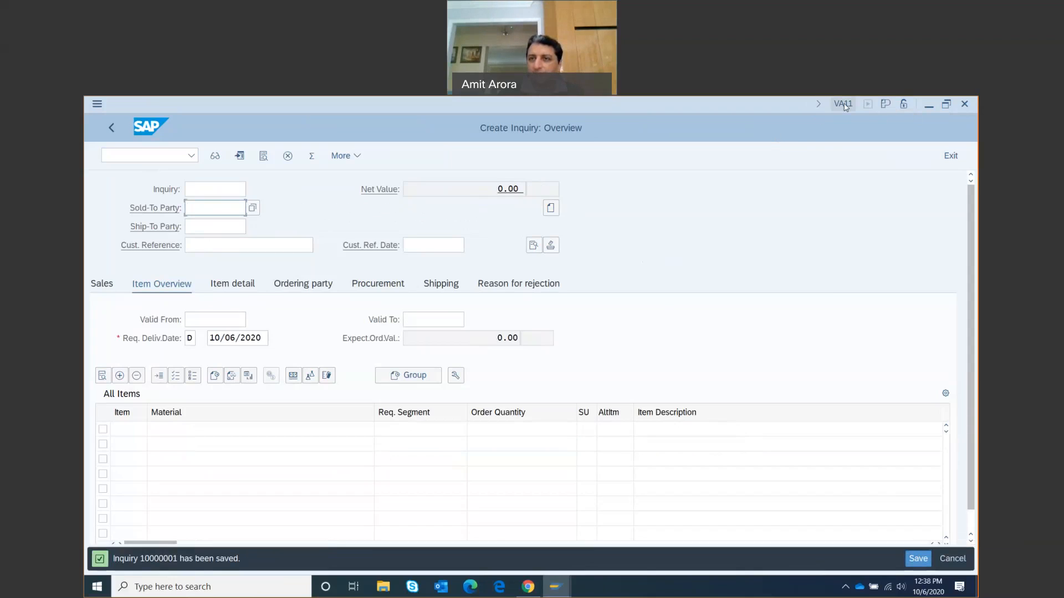
# Replace VA11 with User in the title-bar system info and start a region screenshot
pyautogui.click(844, 105)
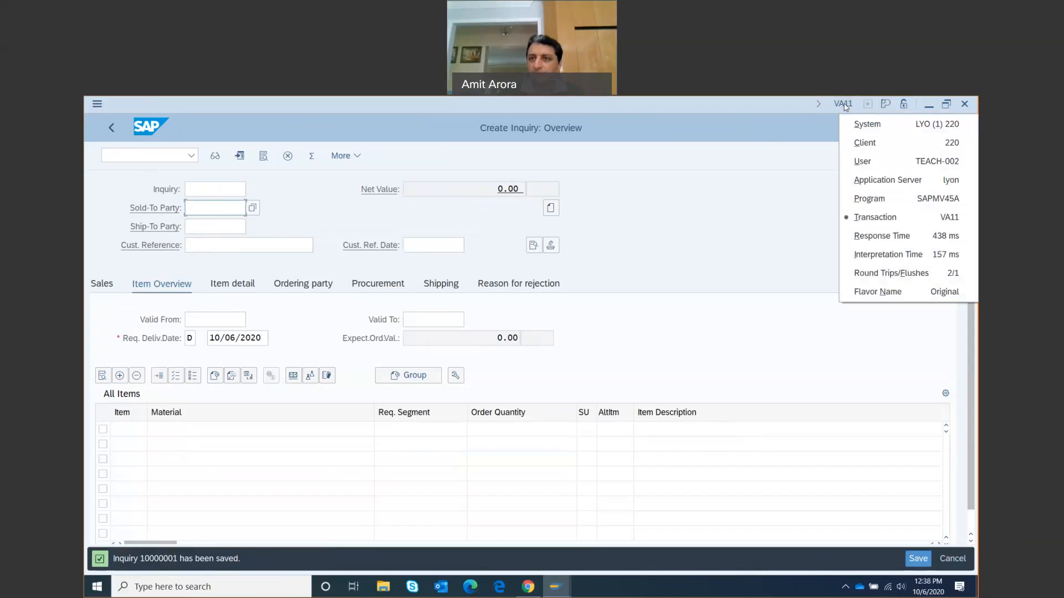
pyautogui.click(864, 163)
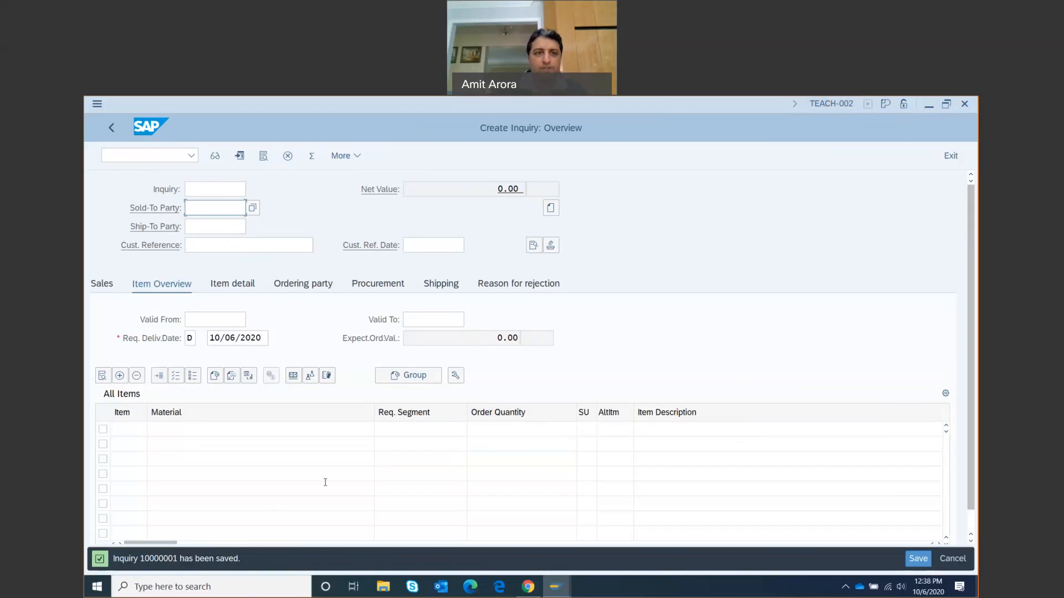
pyautogui.press('Print')
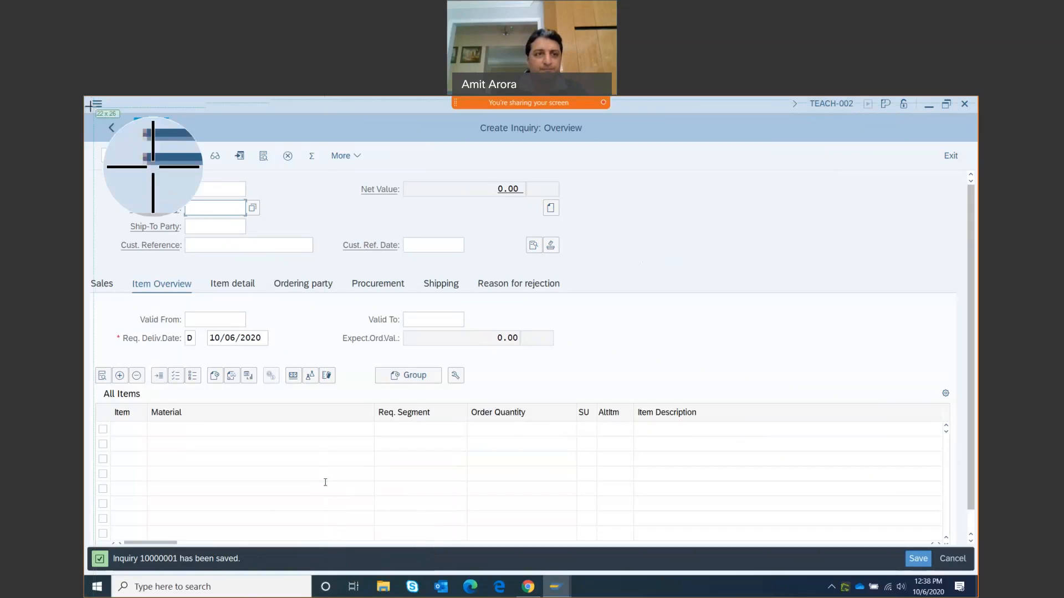
# Capture the SAP Create Inquiry window area and copy the image to the clipboard
pyautogui.moveTo(92, 103); pyautogui.dragTo(971, 569)
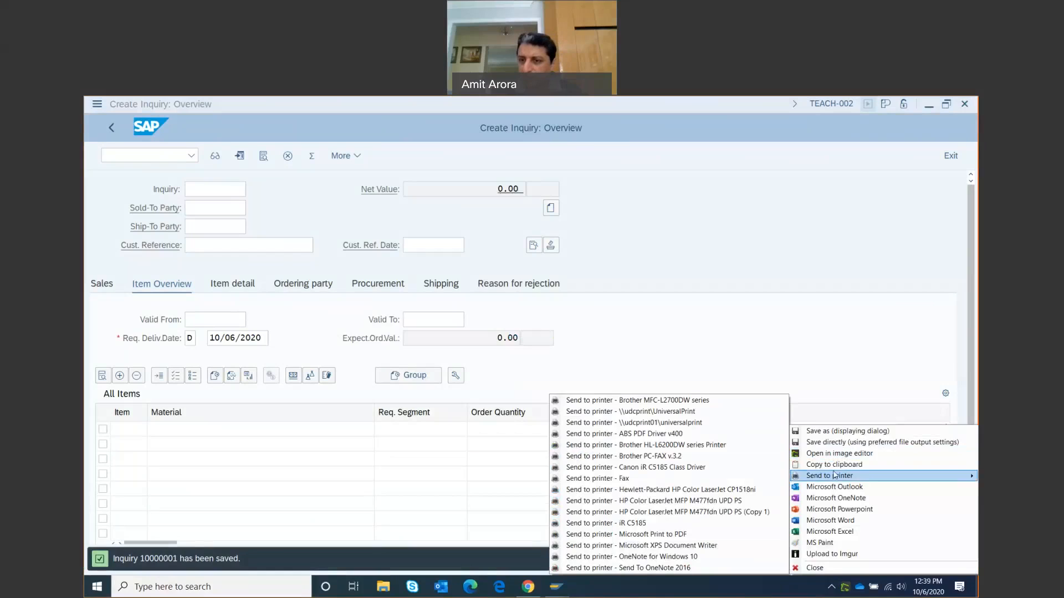
pyautogui.click(831, 464)
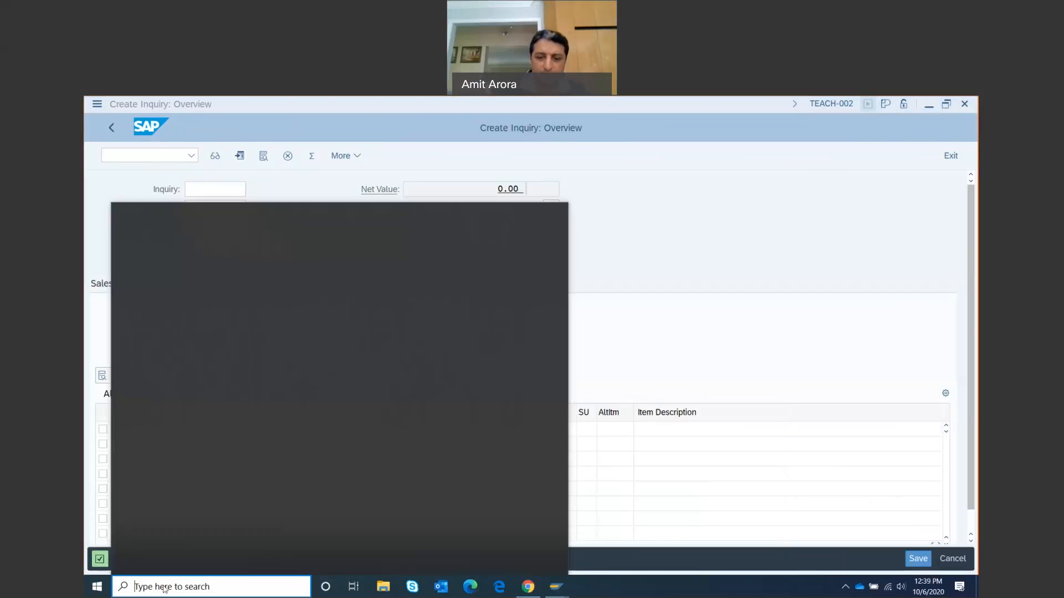
# Launch PowerPoint from Windows search and create a blank presentation
pyautogui.click(163, 586)
pyautogui.write('power')
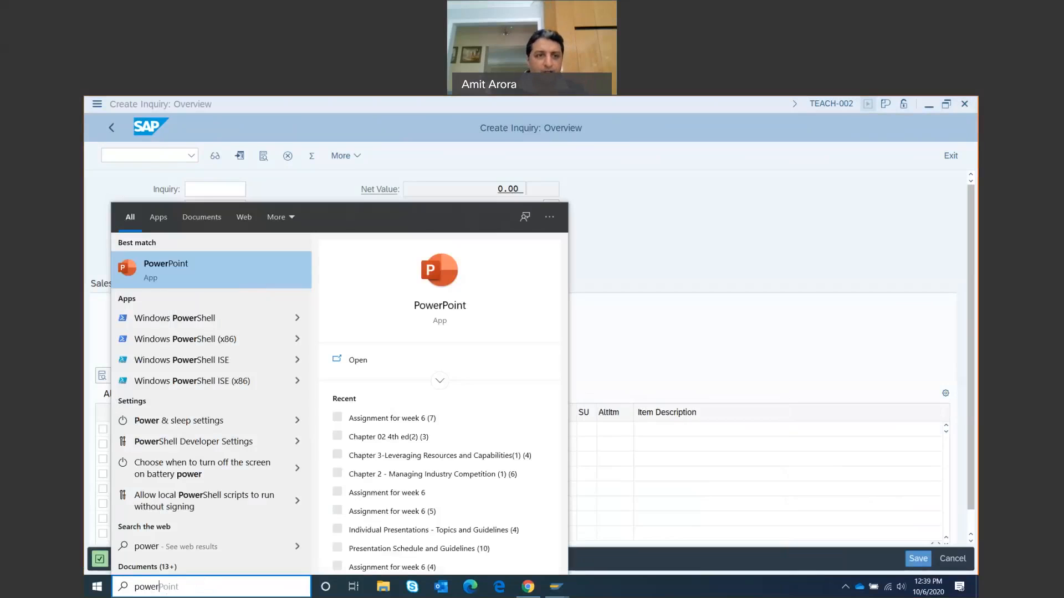
pyautogui.click(210, 263)
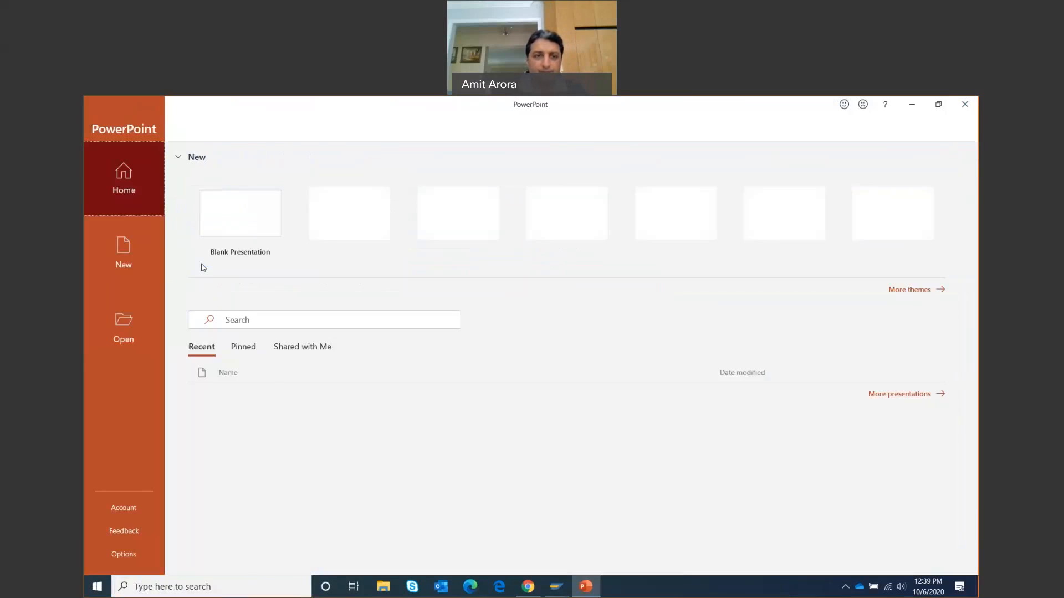
pyautogui.click(238, 215)
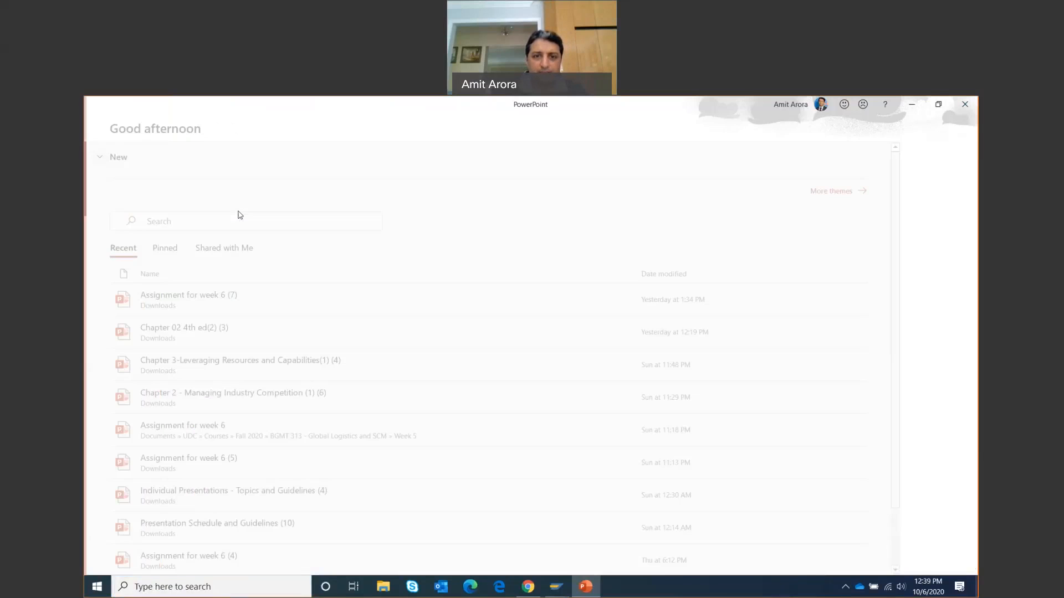
# Delete the title and subtitle placeholders, then paste the SAP screenshot and resize it to fit the slide
pyautogui.click(485, 274)
pyautogui.press('Delete')
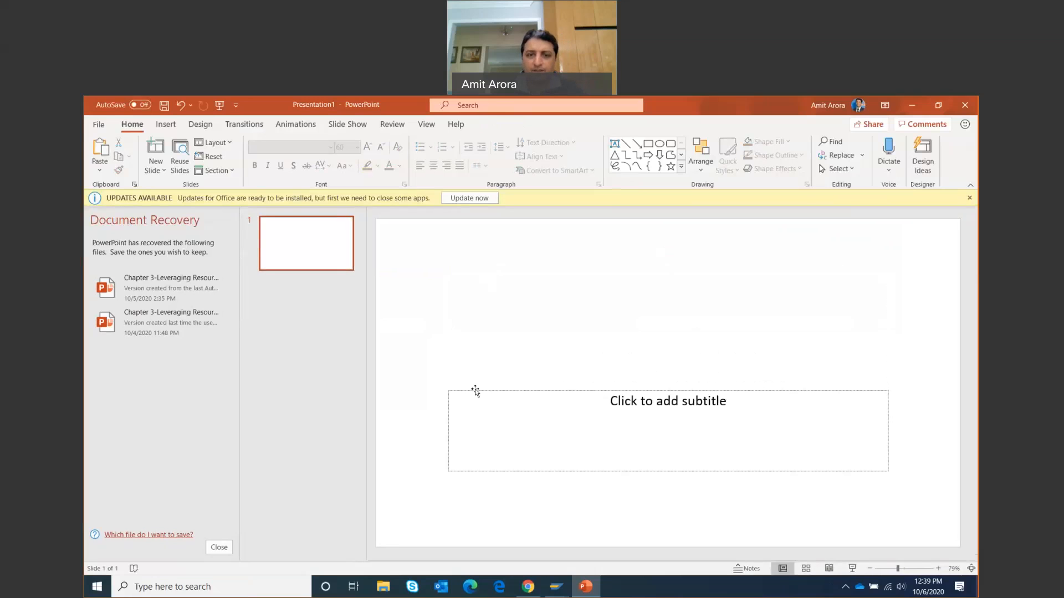
pyautogui.click(475, 389)
pyautogui.press('Delete')
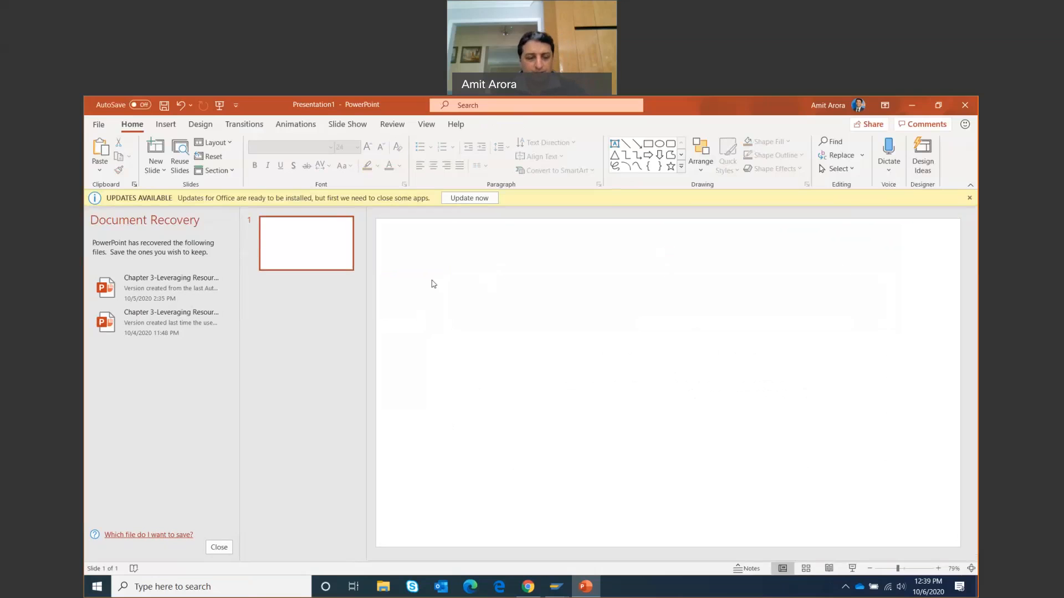
pyautogui.hotkey('ctrl', 'v')
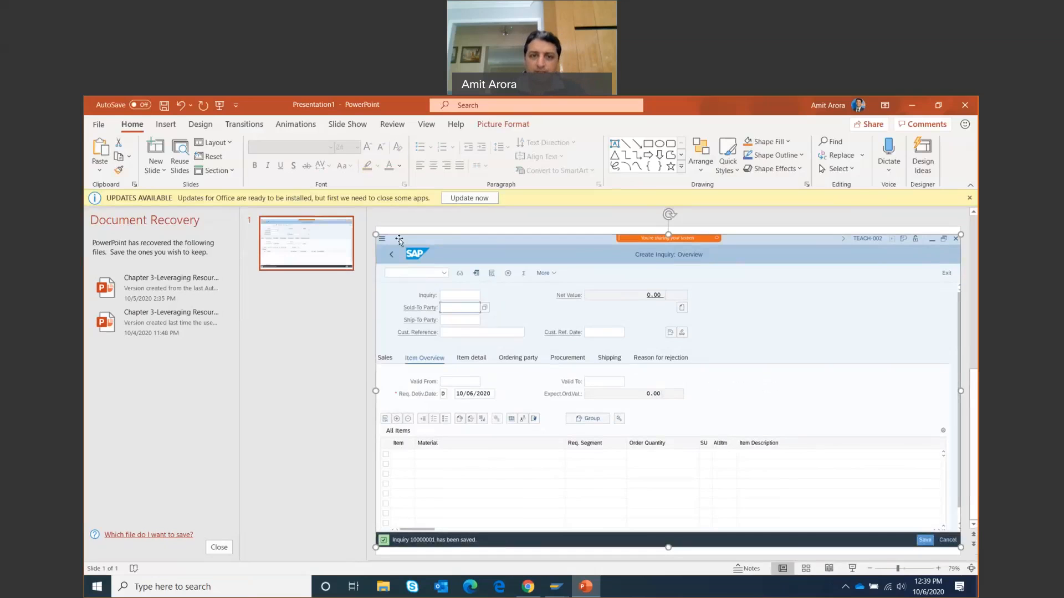
pyautogui.moveTo(376, 235); pyautogui.dragTo(408, 250)
pyautogui.moveTo(556, 298)
pyautogui.mouseDown()
pyautogui.moveTo(542, 286)
pyautogui.moveTo(570, 289)
pyautogui.mouseUp()
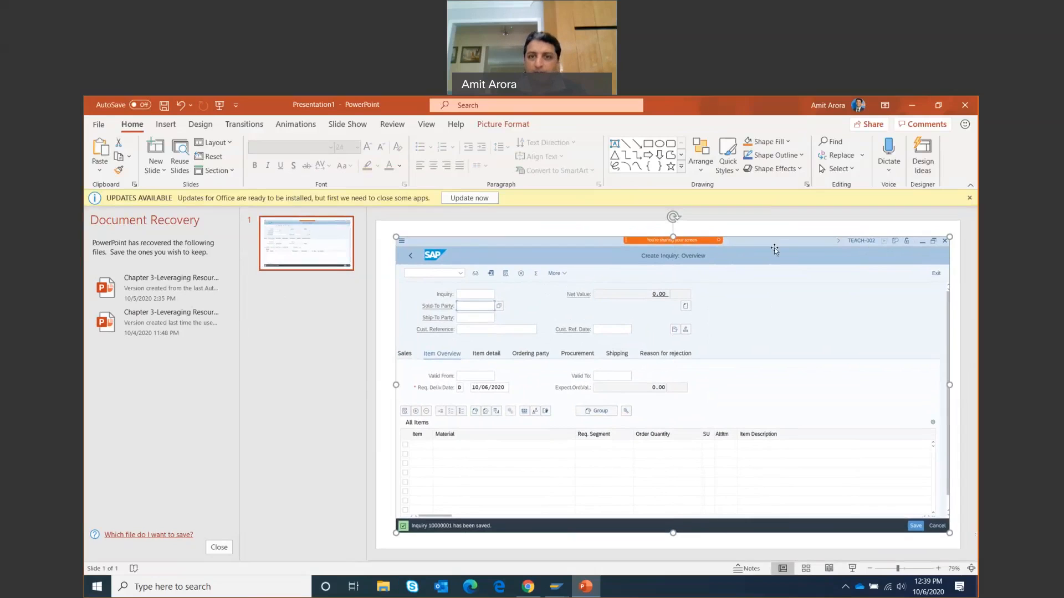
# Dismiss the updates notice and the Document Recovery pane, then open the File backstage
pyautogui.click(969, 198)
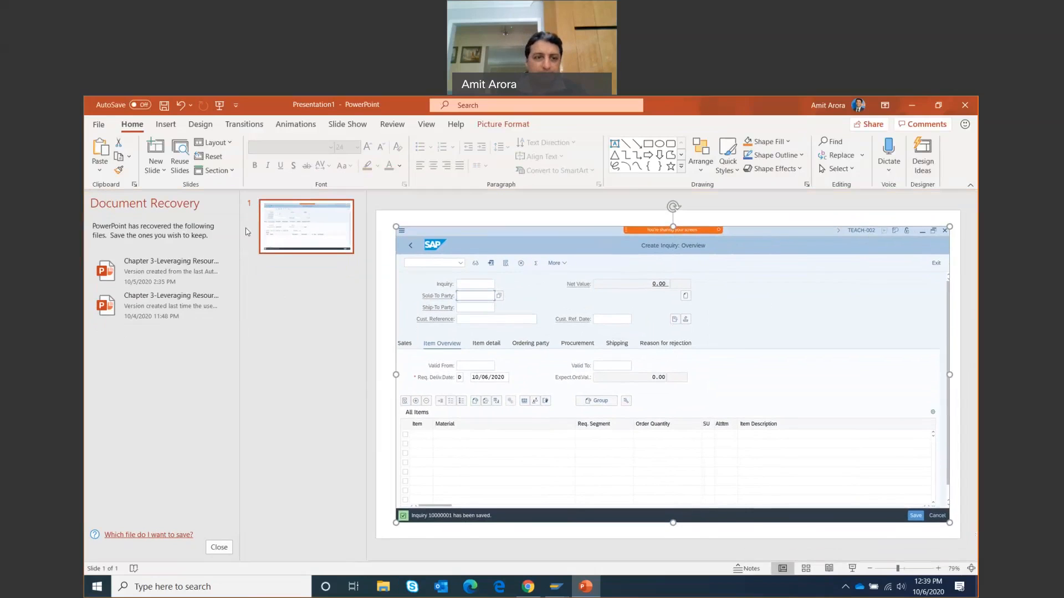
pyautogui.click(218, 548)
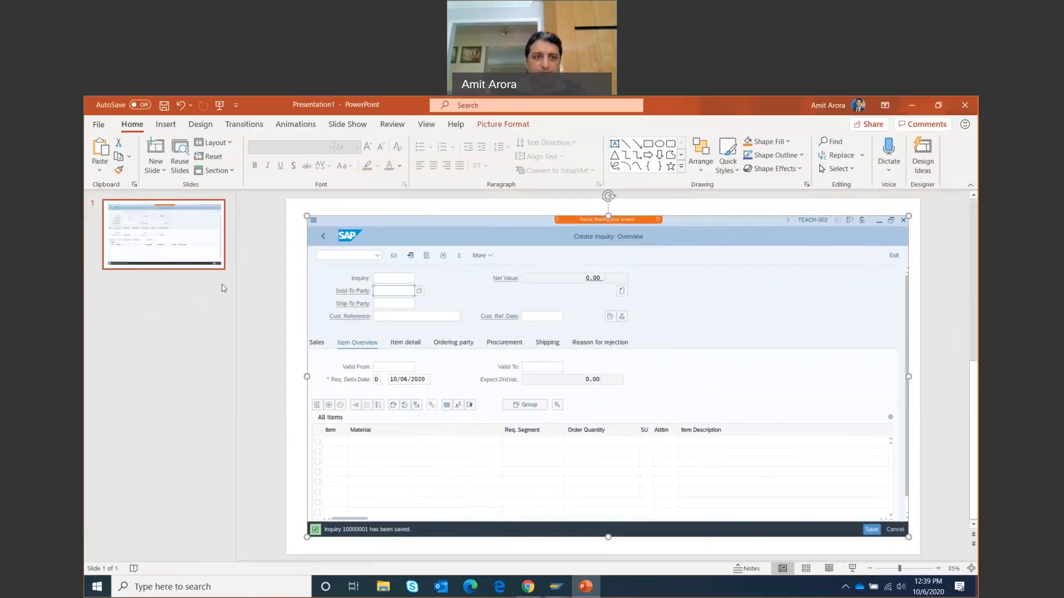
pyautogui.click(99, 124)
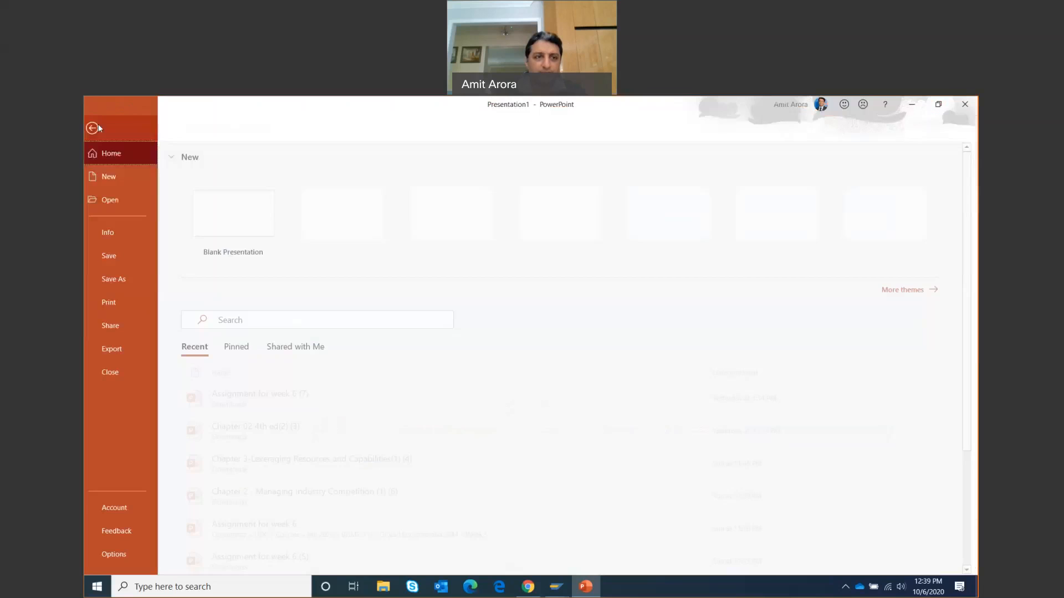
# Browse the Save As dialog to Documents > UDC, then cancel without saving and go back to the slide
pyautogui.click(121, 281)
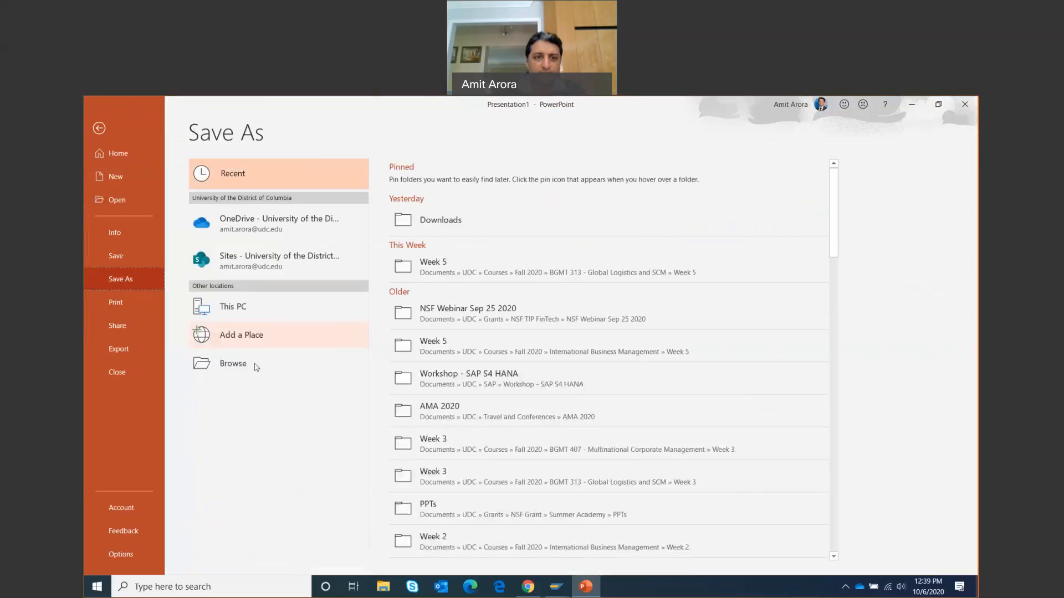
pyautogui.click(249, 367)
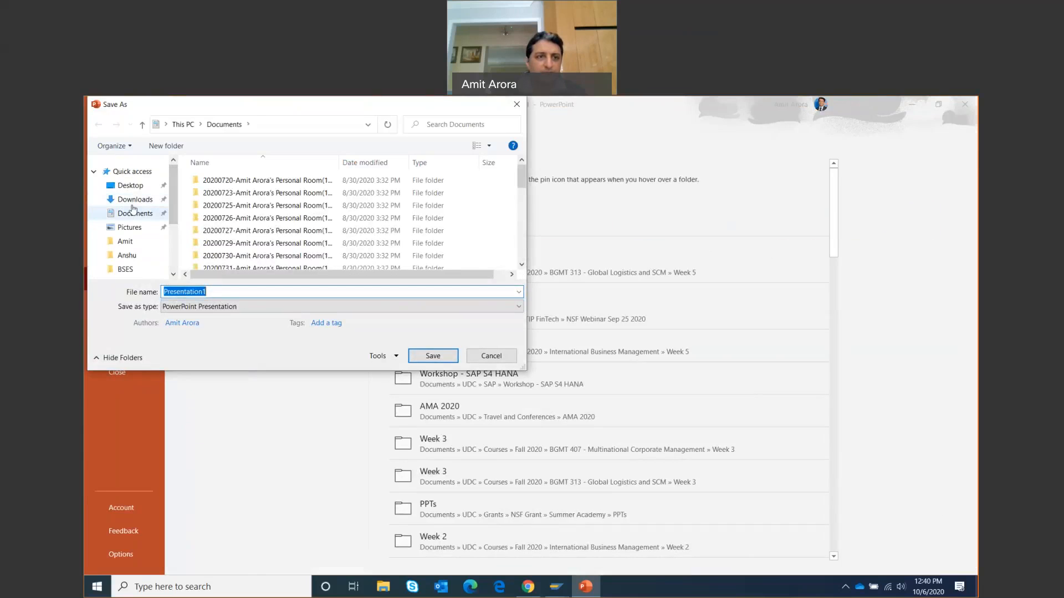
pyautogui.click(133, 216)
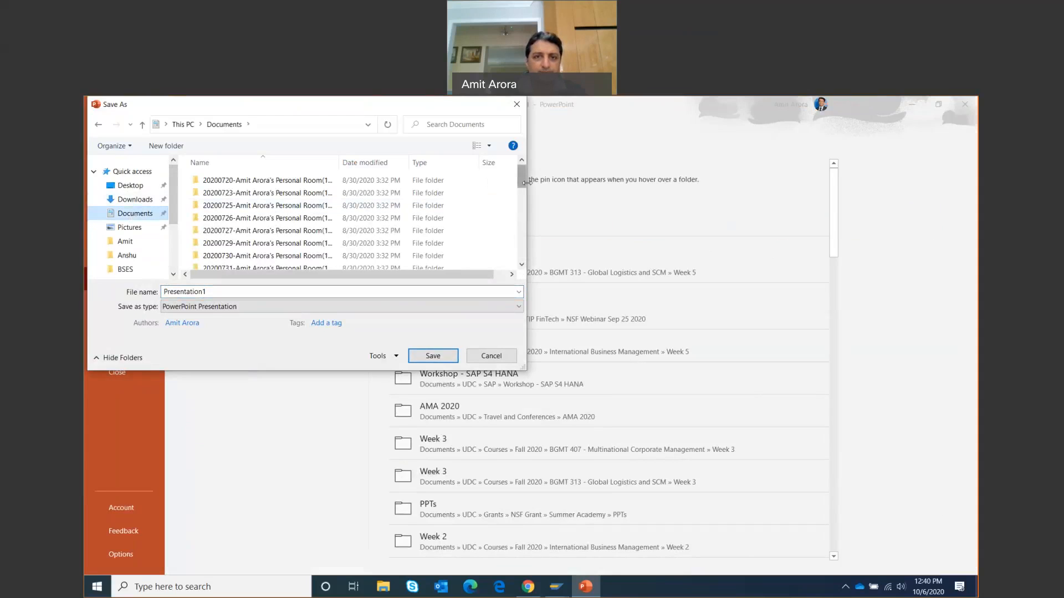
pyautogui.moveTo(522, 177); pyautogui.dragTo(521, 248)
pyautogui.doubleClick(220, 225)
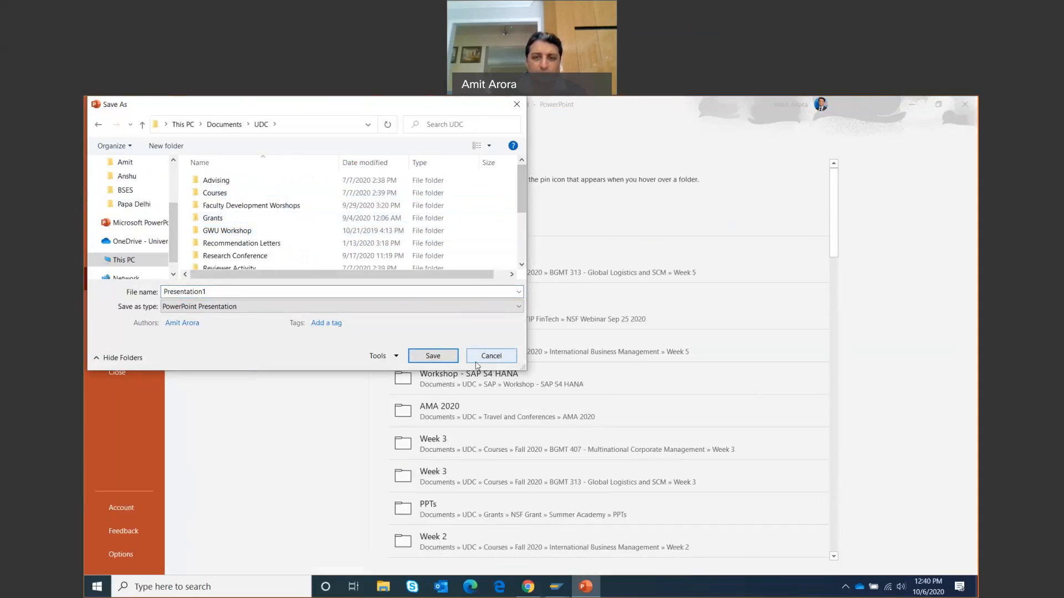
pyautogui.click(491, 356)
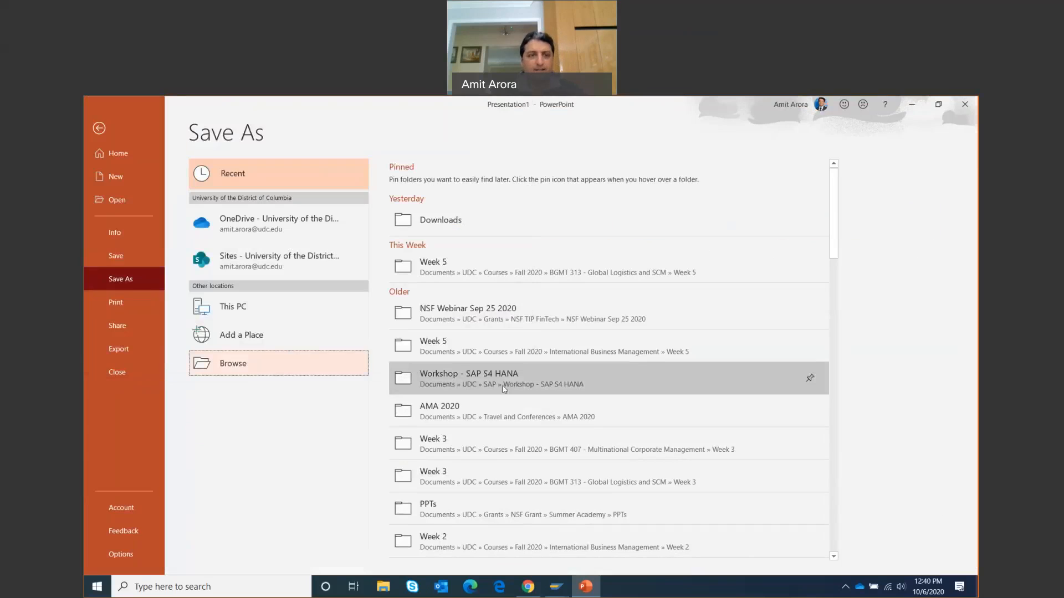
pyautogui.click(102, 131)
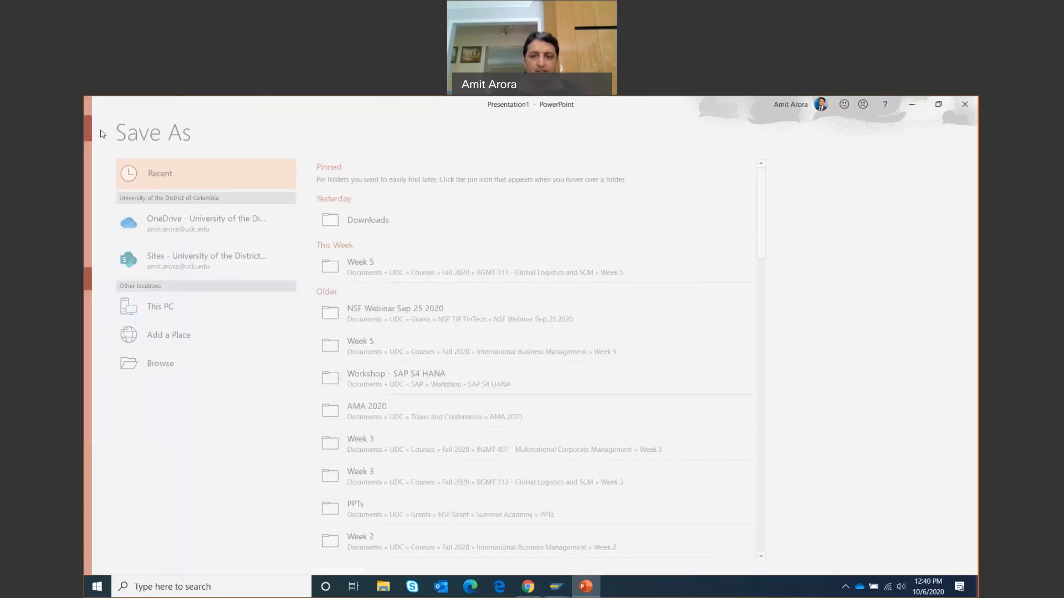